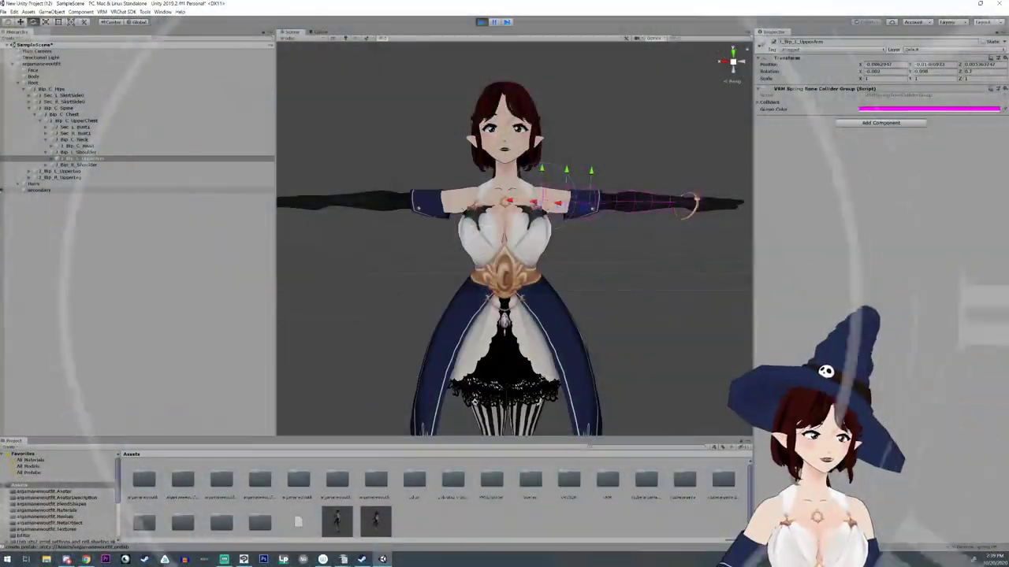
# - Rotate J_Bip_L_UpperArm down and forward to test the arm's collision with the bust, and exit Play mode
pyautogui.click(158, 277)
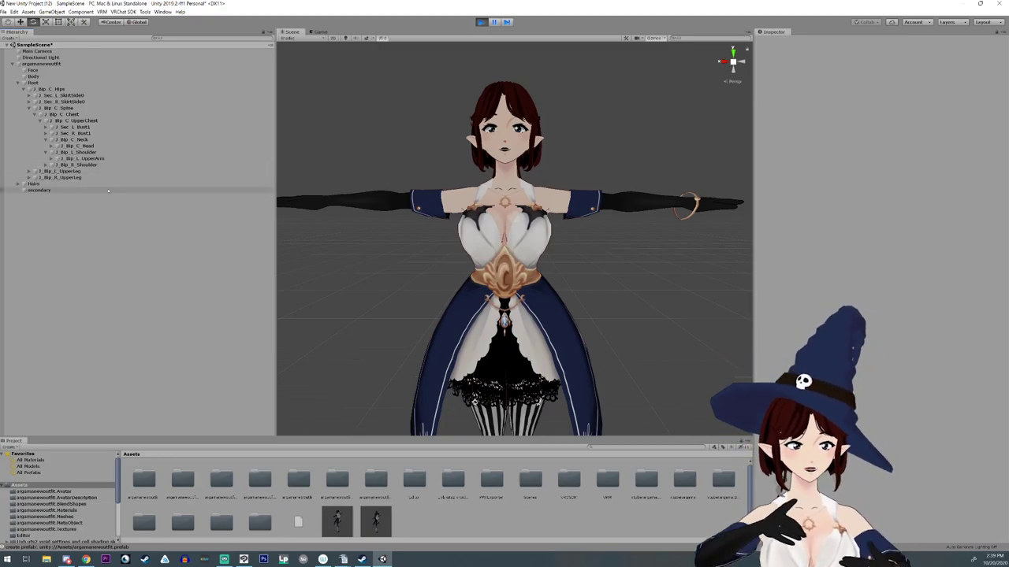
pyautogui.click(63, 171)
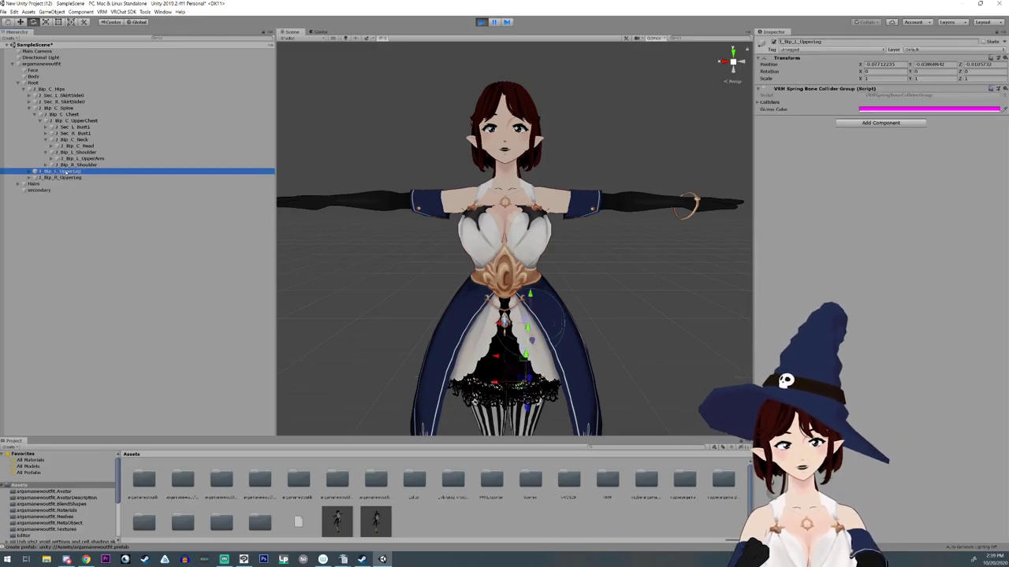
pyautogui.click(68, 159)
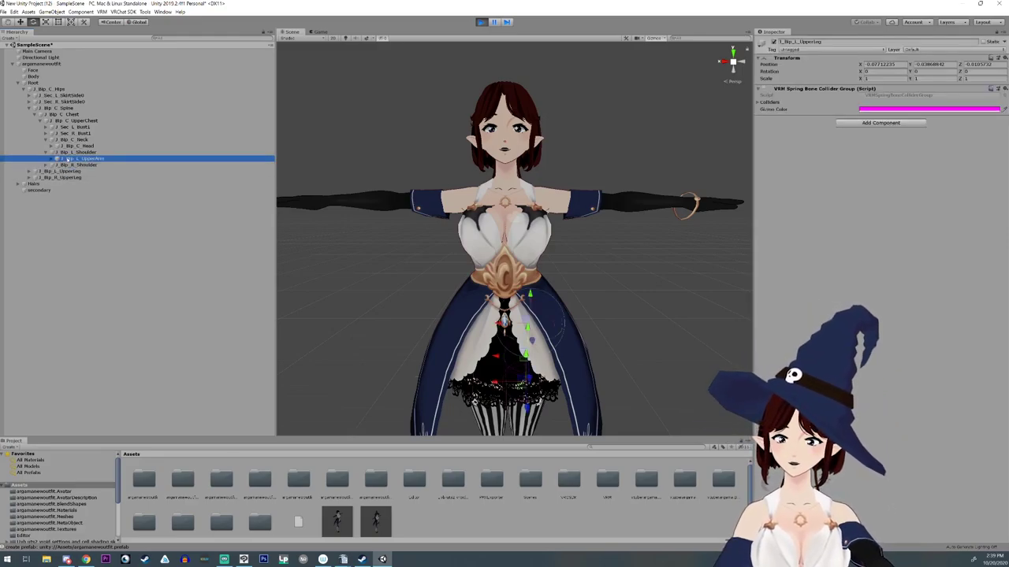
pyautogui.moveTo(521, 174)
pyautogui.mouseDown()
pyautogui.moveTo(568, 209)
pyautogui.moveTo(546, 174)
pyautogui.moveTo(570, 185)
pyautogui.moveTo(568, 240)
pyautogui.moveTo(526, 162)
pyautogui.mouseUp()
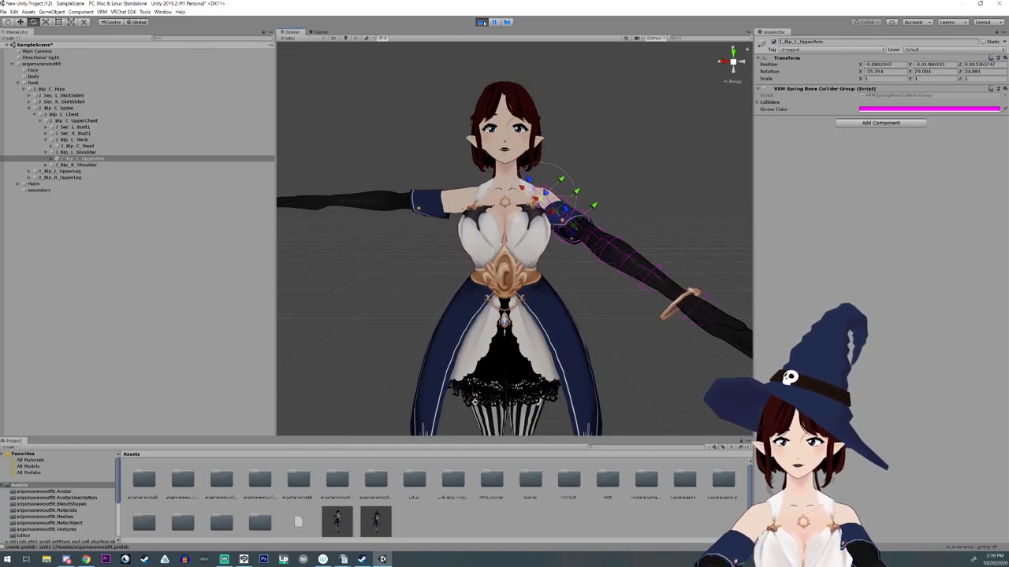
pyautogui.click(480, 22)
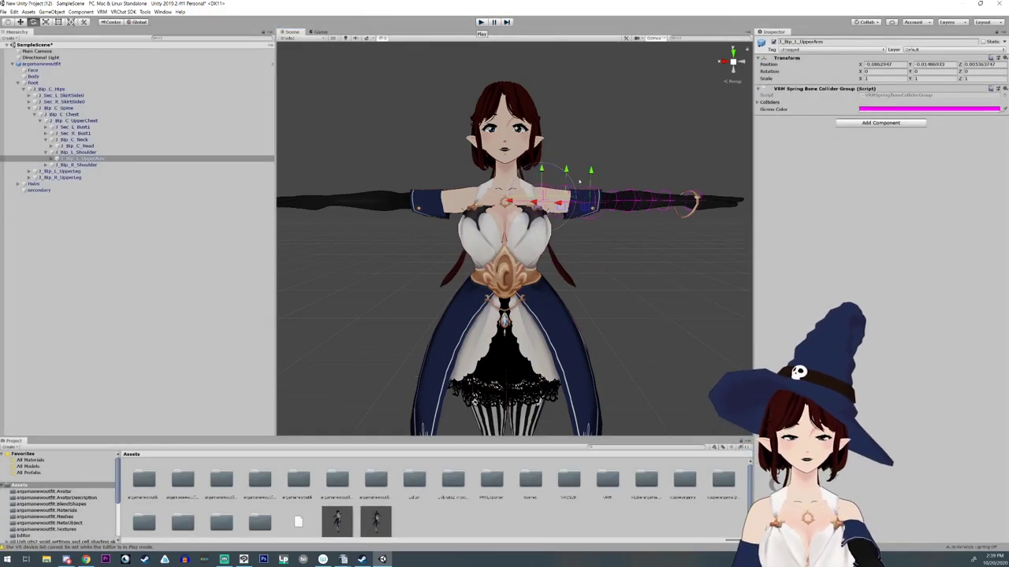
pyautogui.click(593, 140)
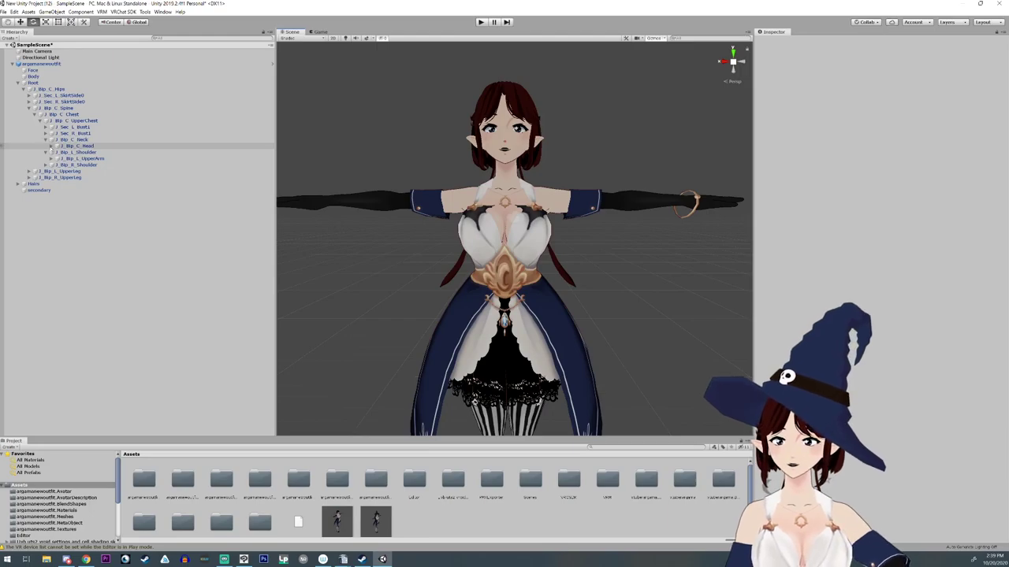
# - Expand the left and right bust bones and both shoulder chains in the hierarchy down to the hand bones
pyautogui.click(50, 165)
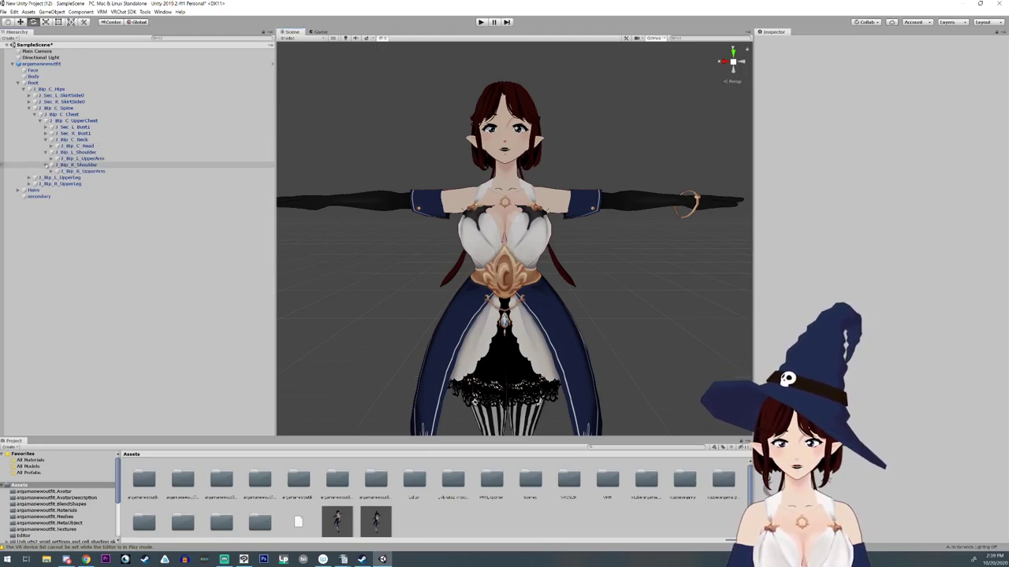
pyautogui.click(56, 171)
pyautogui.click(50, 158)
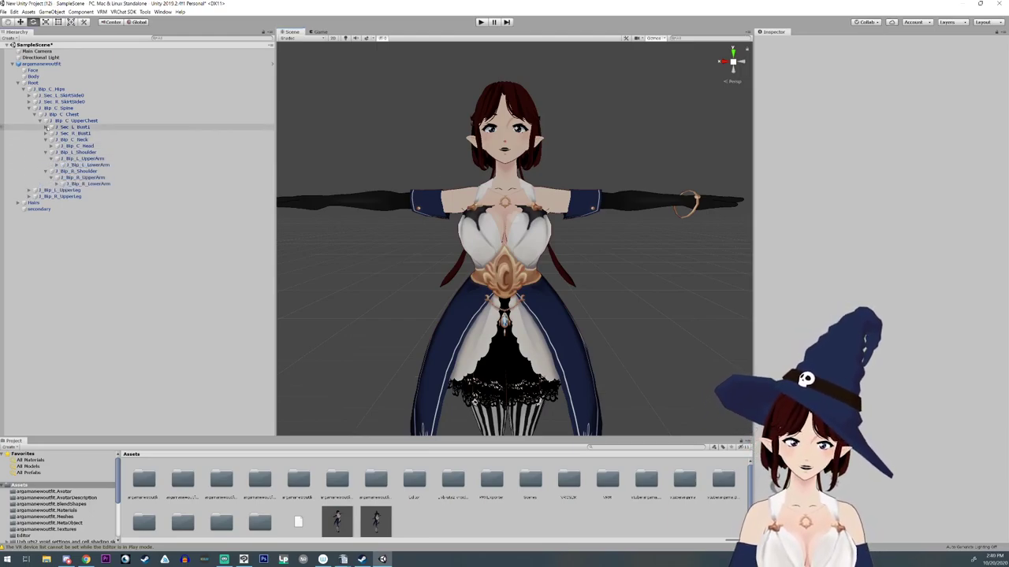
pyautogui.click(44, 127)
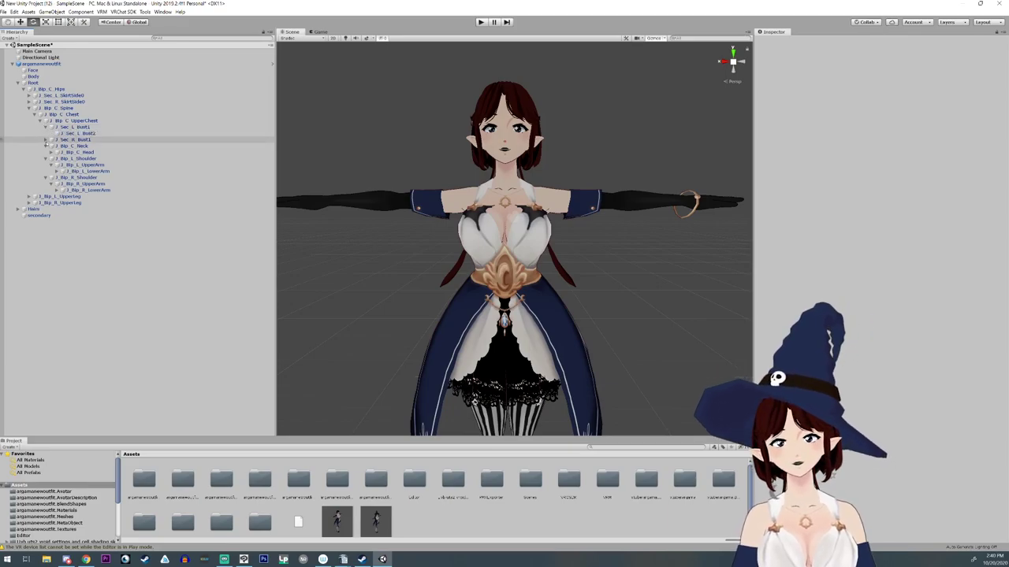
pyautogui.click(45, 141)
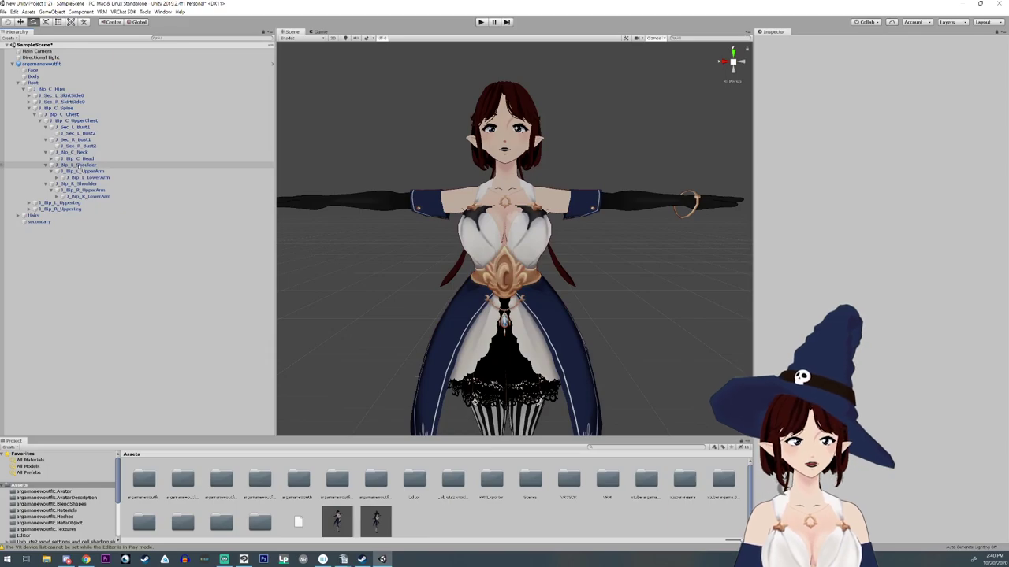
pyautogui.click(56, 178)
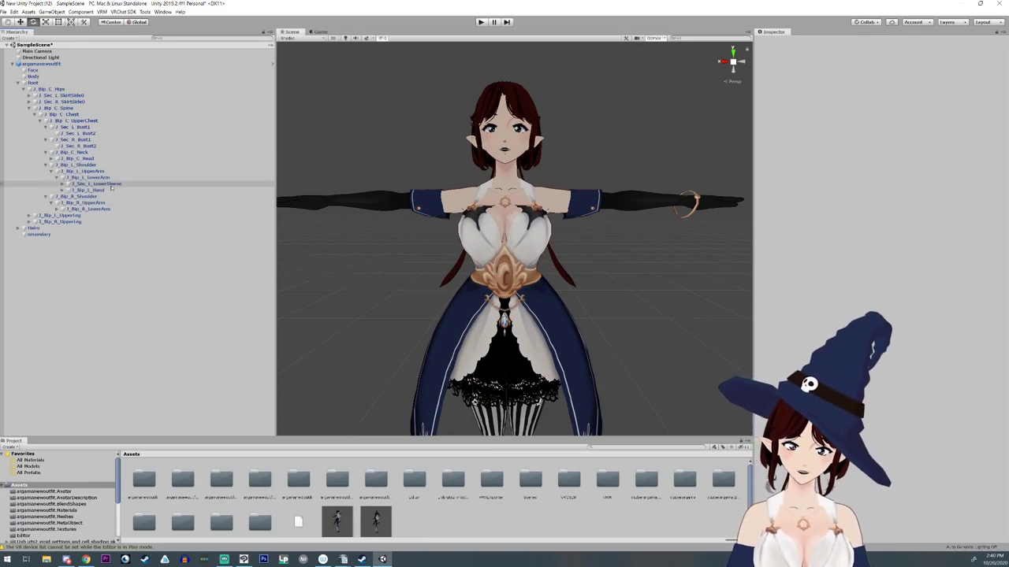
pyautogui.click(56, 208)
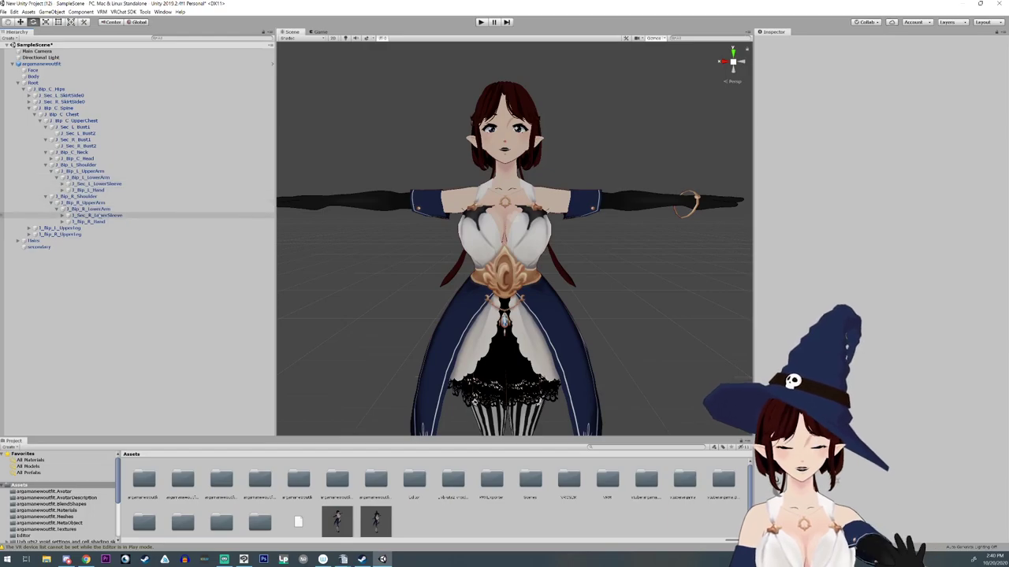
# - On the secondary object's Bust spring bone, set the Root Bones size to 4 and the Collider Groups size to 6
pyautogui.click(36, 248)
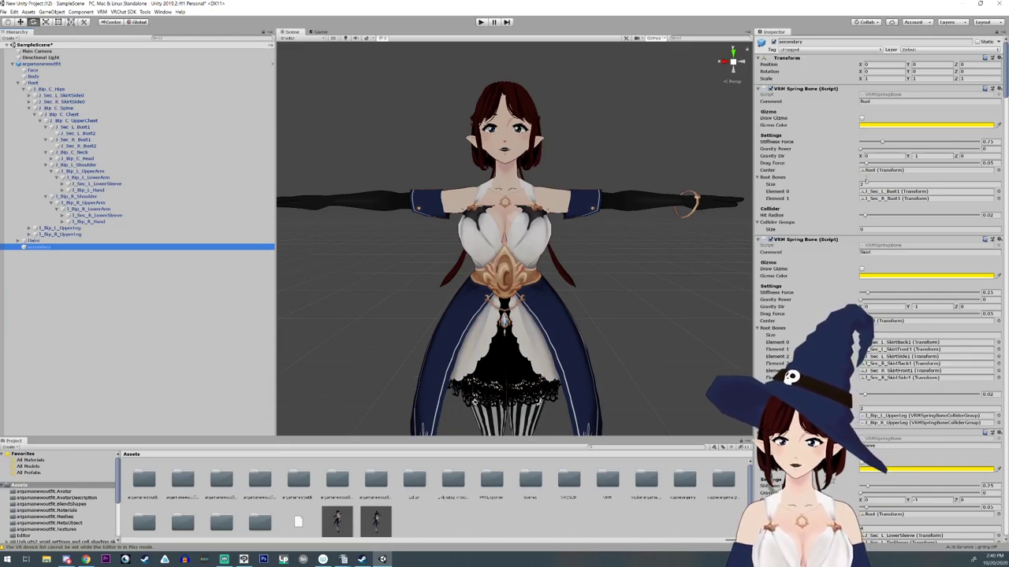
pyautogui.click(868, 184)
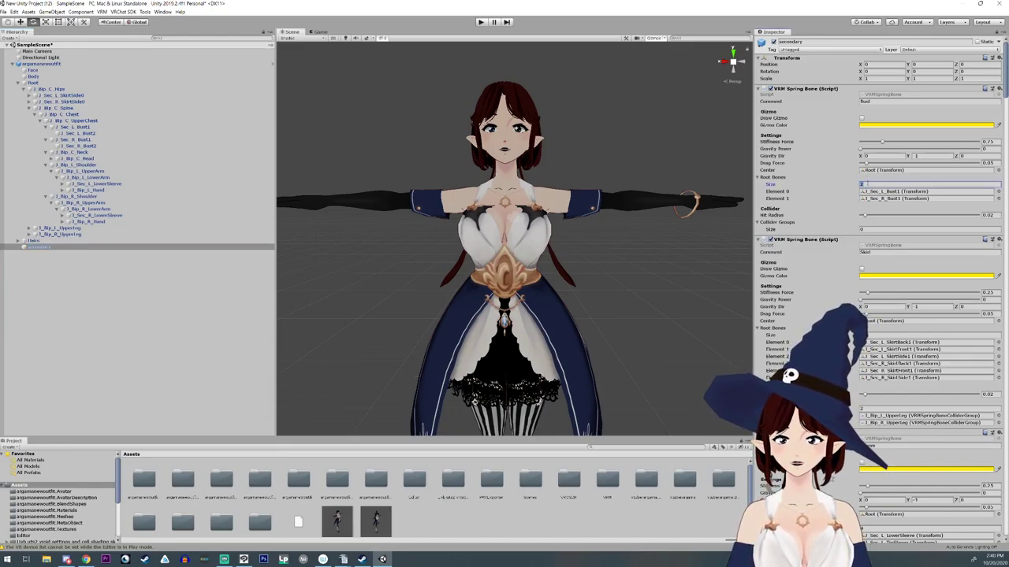
pyautogui.write('4')
pyautogui.click(837, 193)
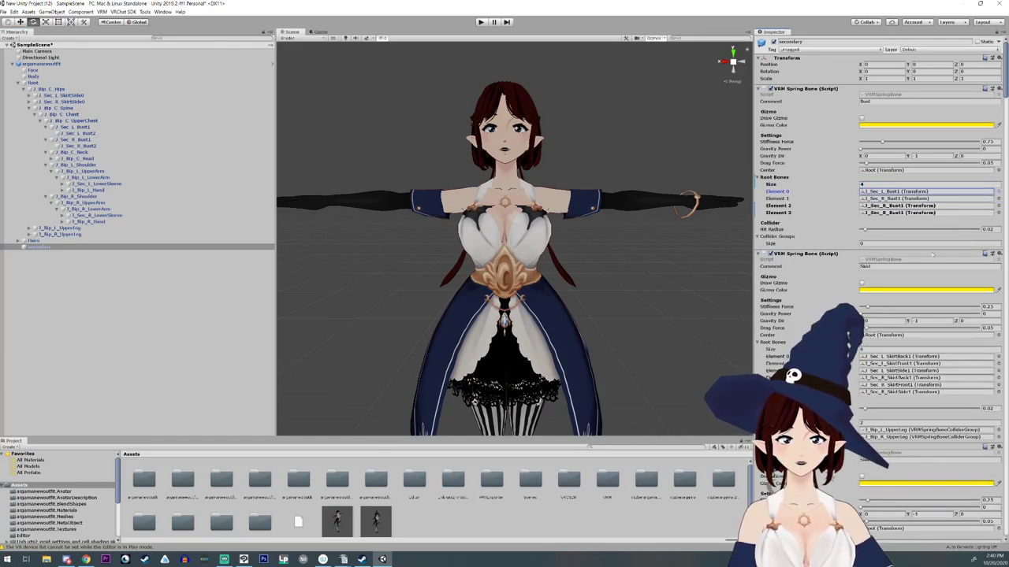
pyautogui.click(890, 243)
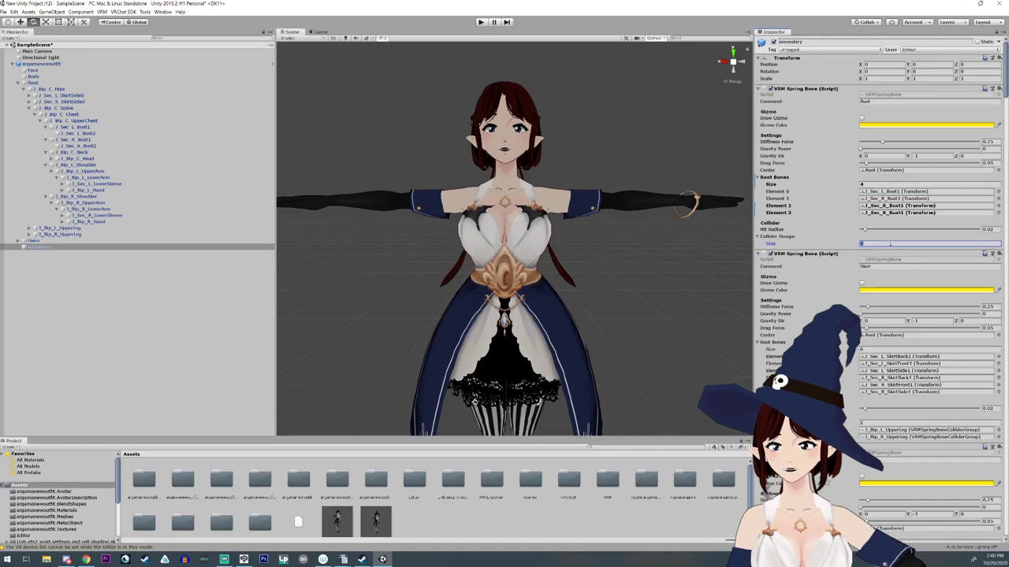
pyautogui.write('6')
pyautogui.click(822, 228)
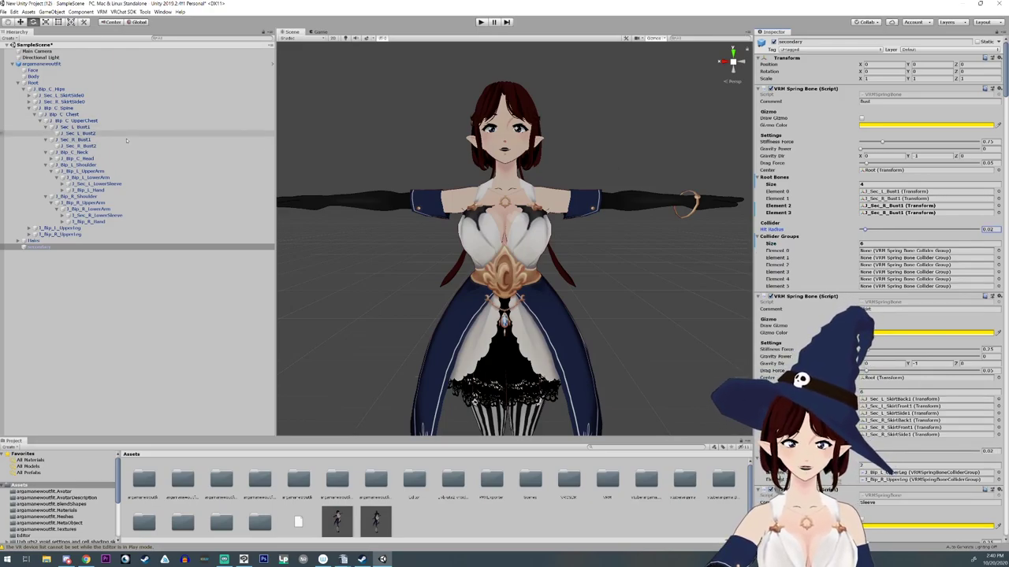
# - Assign J_Sec_L_Bust2 and J_Sec_R_Bust2 to Root Bones Elements 2 and 3 of the Bust spring bone
pyautogui.moveTo(921, 213); pyautogui.dragTo(919, 206)
pyautogui.moveTo(73, 148); pyautogui.dragTo(916, 213)
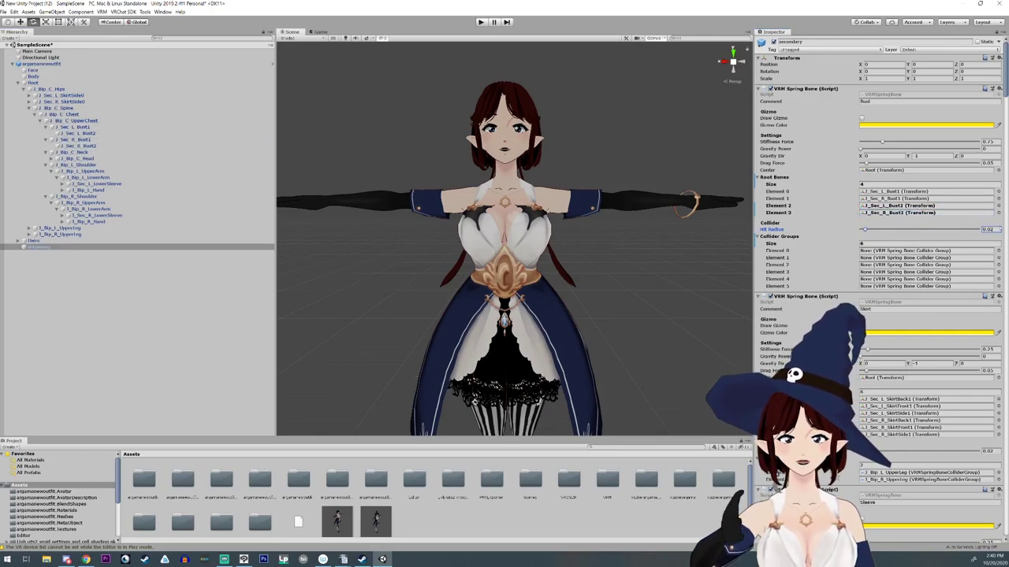
pyautogui.click(110, 183)
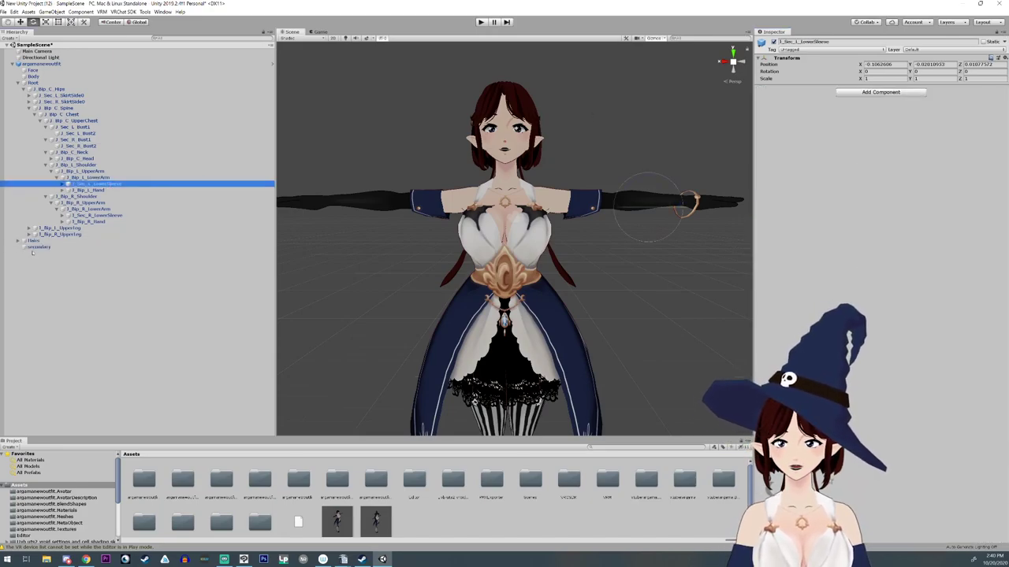
pyautogui.click(79, 246)
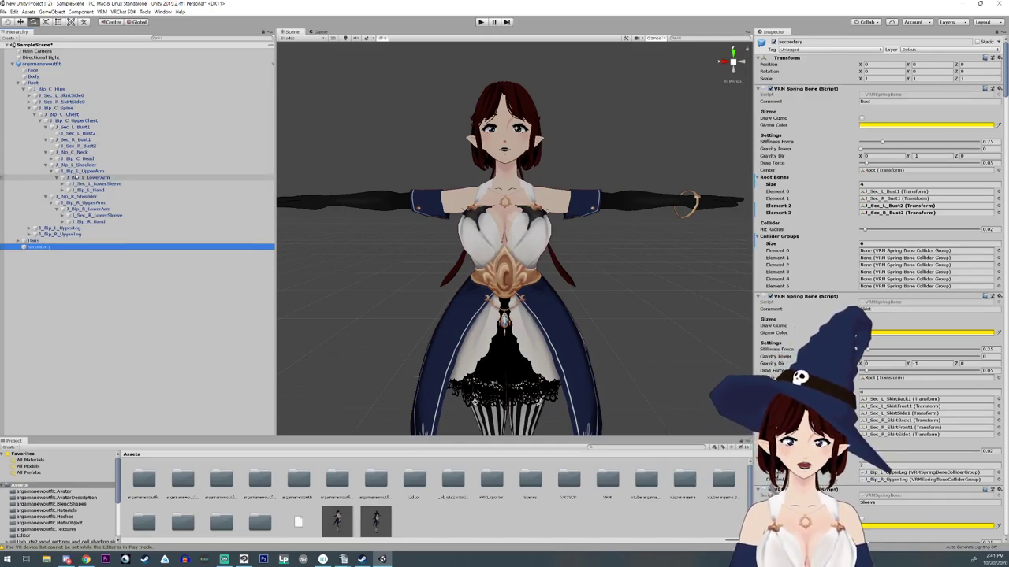
# - Fill the Bust spring bone's Collider Groups Elements 0 to 5 with the upper arm, lower arm and hand bones, left side before right
pyautogui.moveTo(86, 171); pyautogui.dragTo(890, 251)
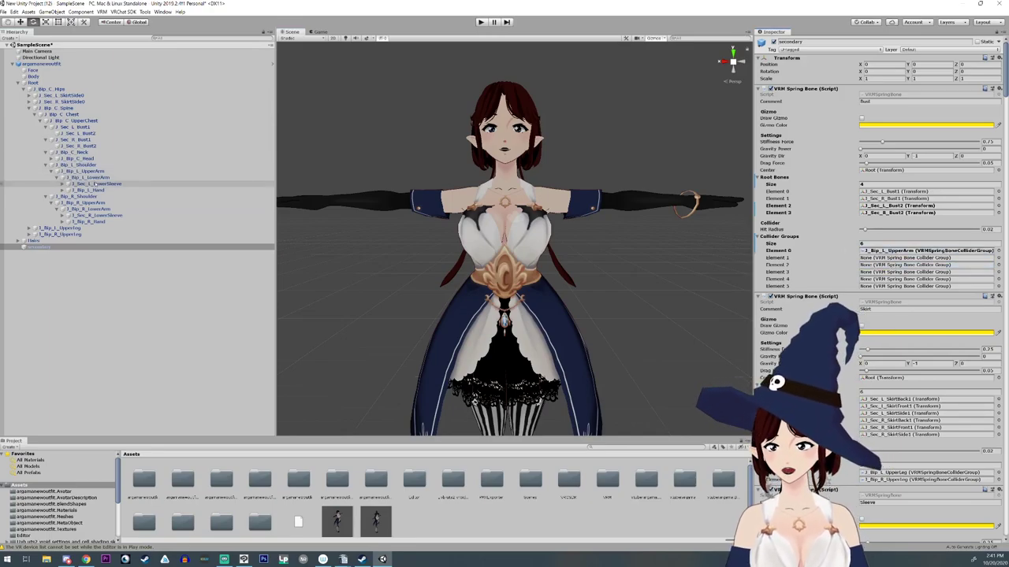
pyautogui.moveTo(95, 184); pyautogui.dragTo(107, 186)
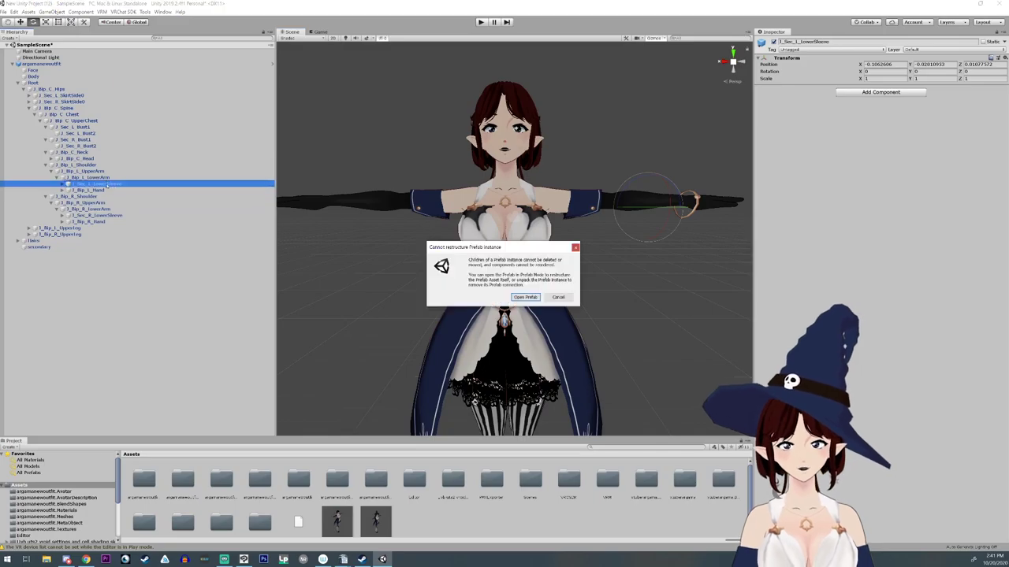
pyautogui.click(559, 297)
pyautogui.click(39, 247)
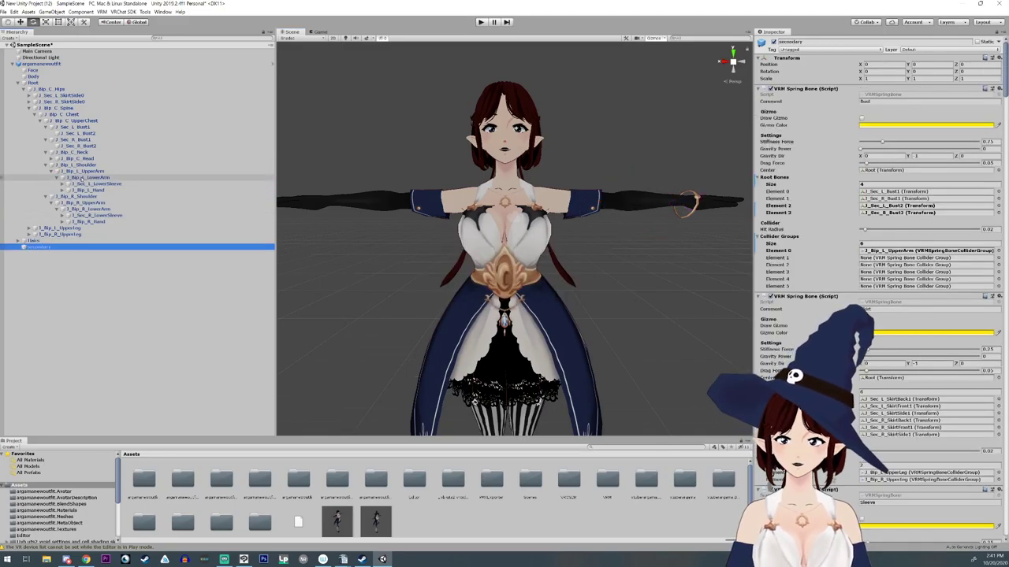
pyautogui.moveTo(82, 178); pyautogui.dragTo(969, 271)
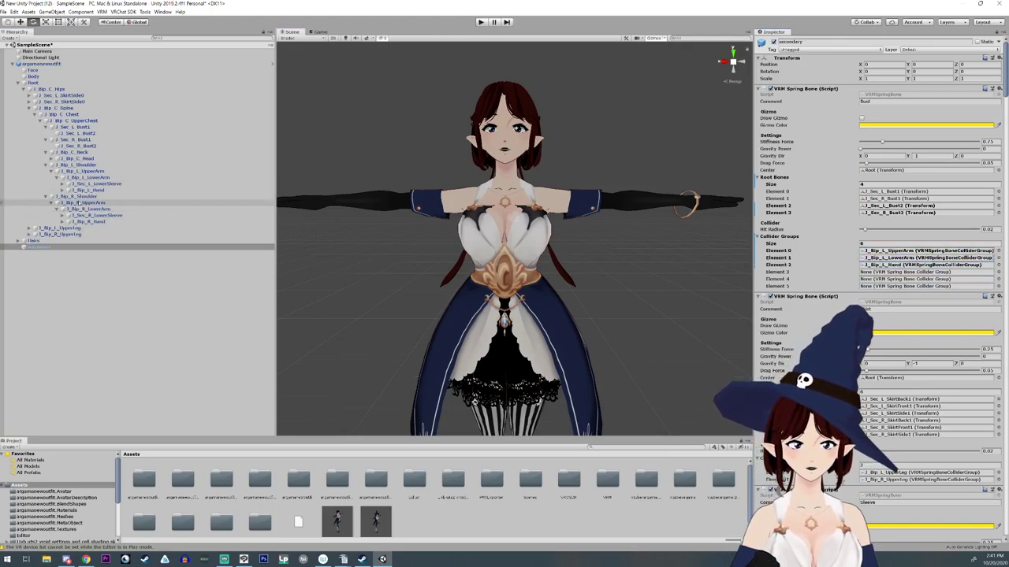
pyautogui.moveTo(85, 203); pyautogui.dragTo(926, 273)
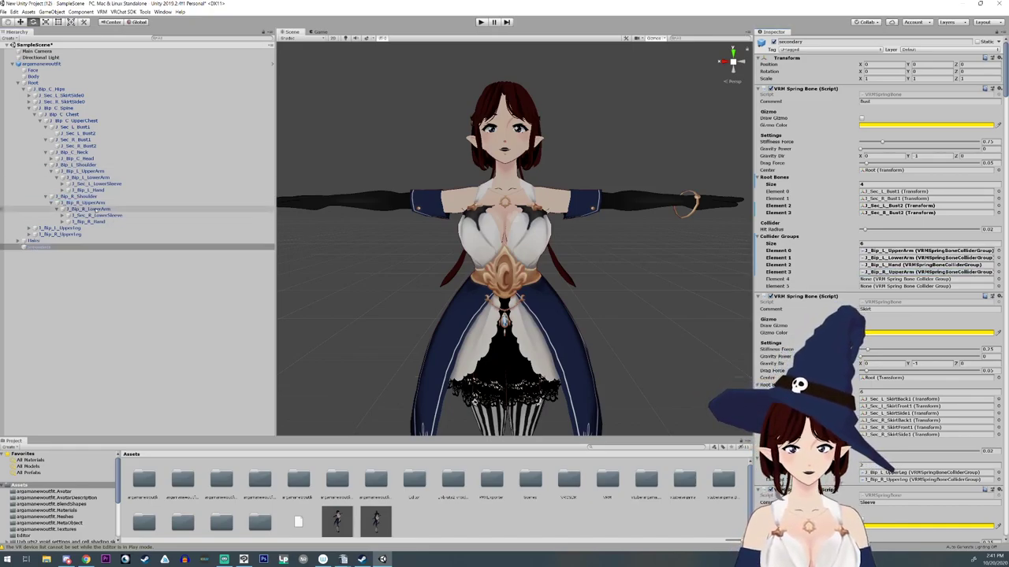
pyautogui.moveTo(102, 210); pyautogui.dragTo(896, 287)
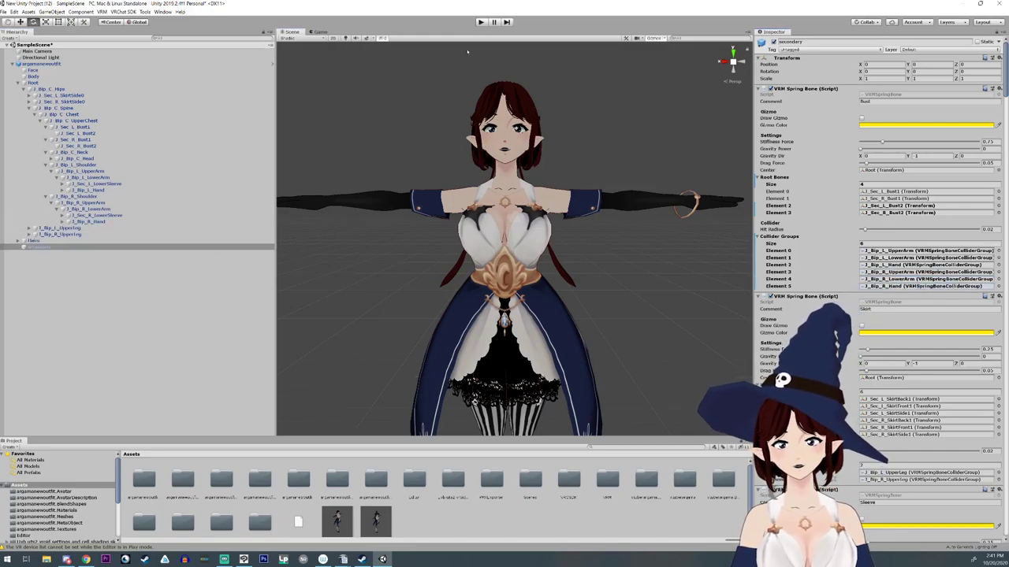
# - Enter Play mode and rotate J_Bip_L_UpperArm down and forward to test the new bust colliders
pyautogui.click(481, 22)
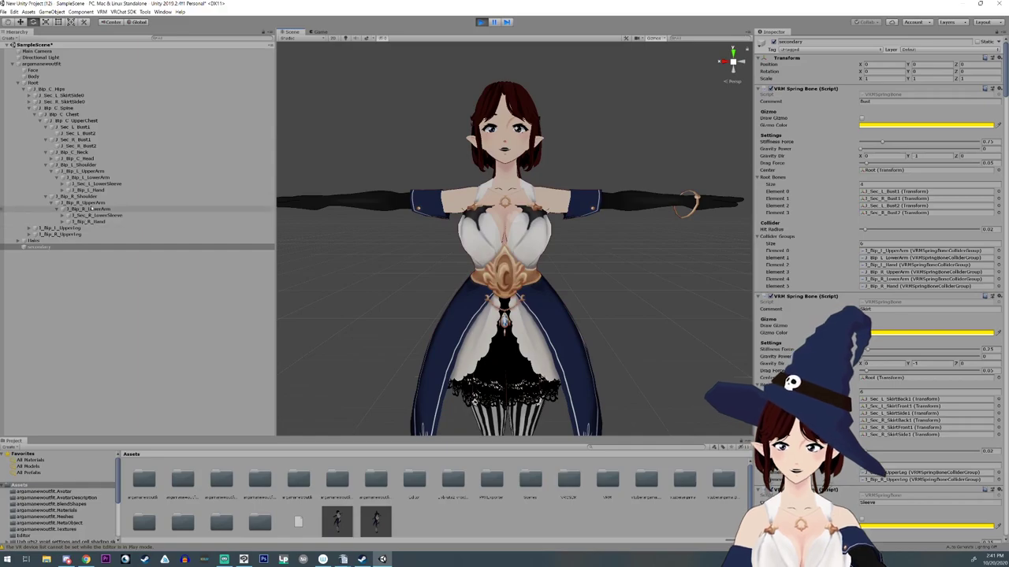
pyautogui.click(86, 202)
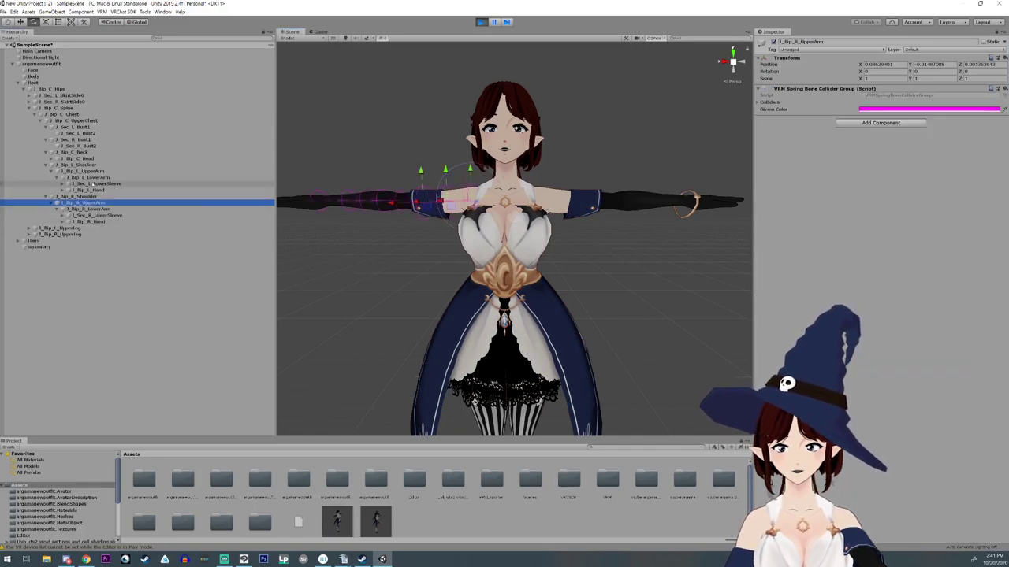
pyautogui.click(78, 165)
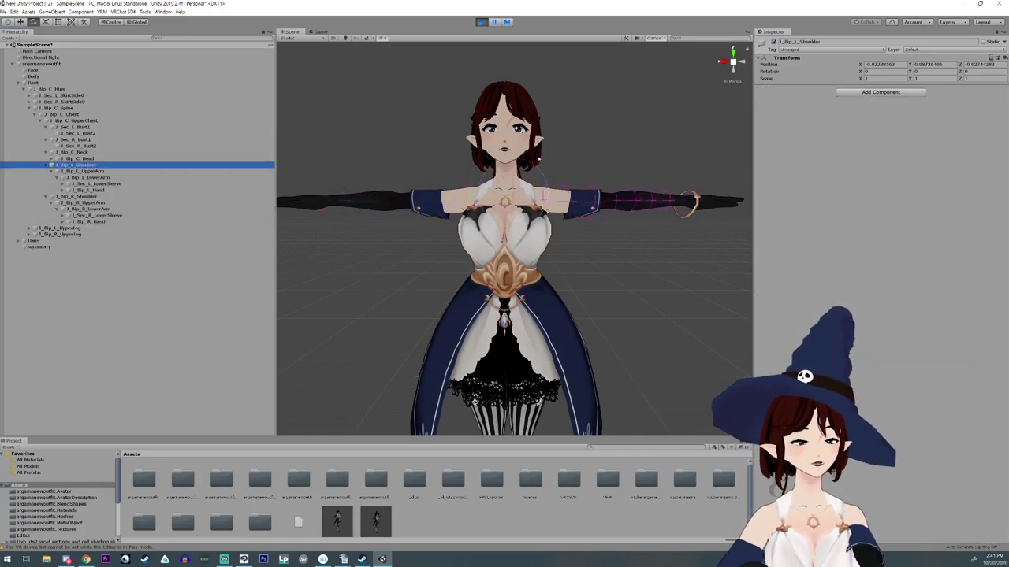
pyautogui.click(84, 171)
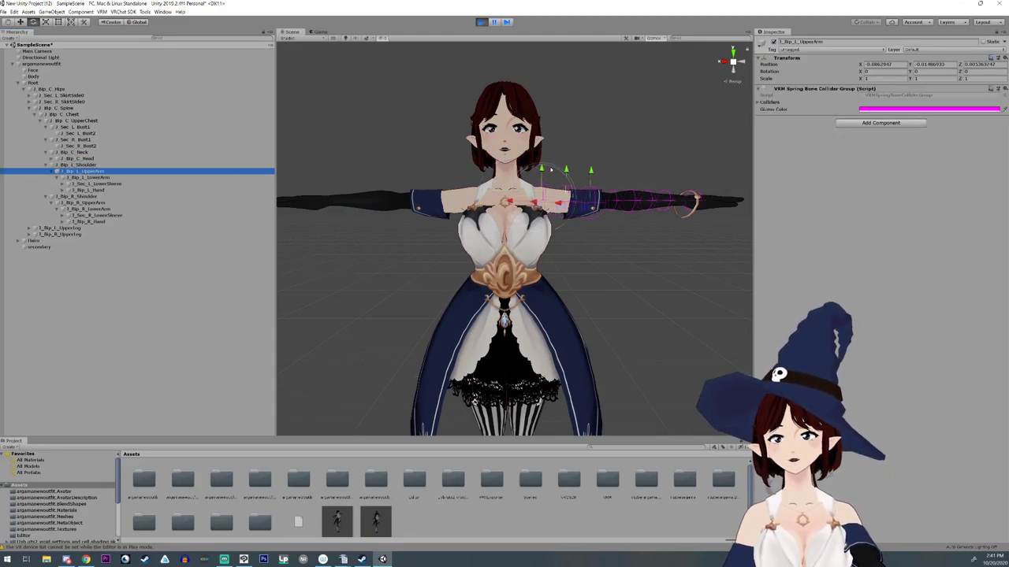
pyautogui.moveTo(551, 169); pyautogui.dragTo(614, 211)
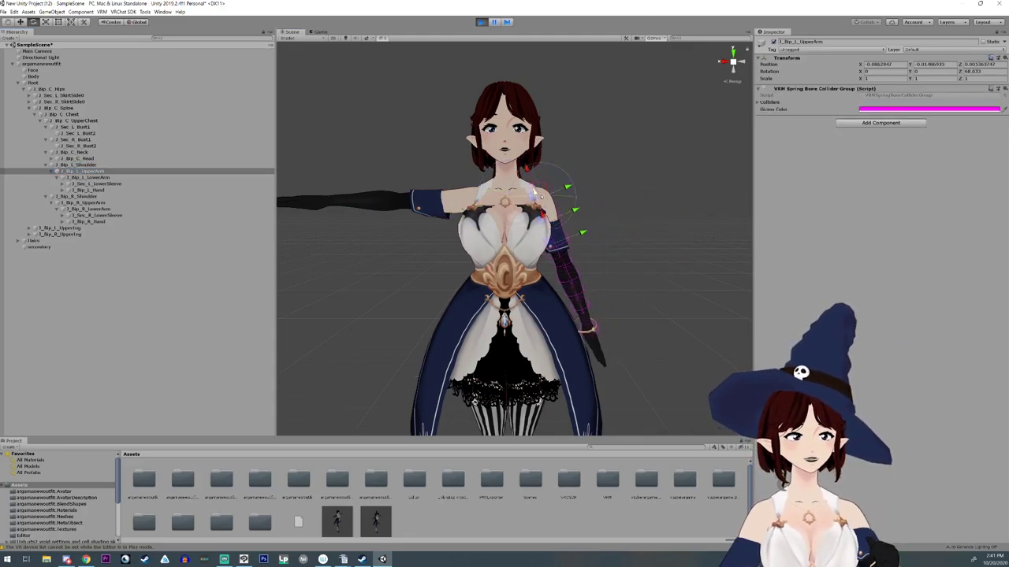
pyautogui.moveTo(535, 194); pyautogui.dragTo(574, 149)
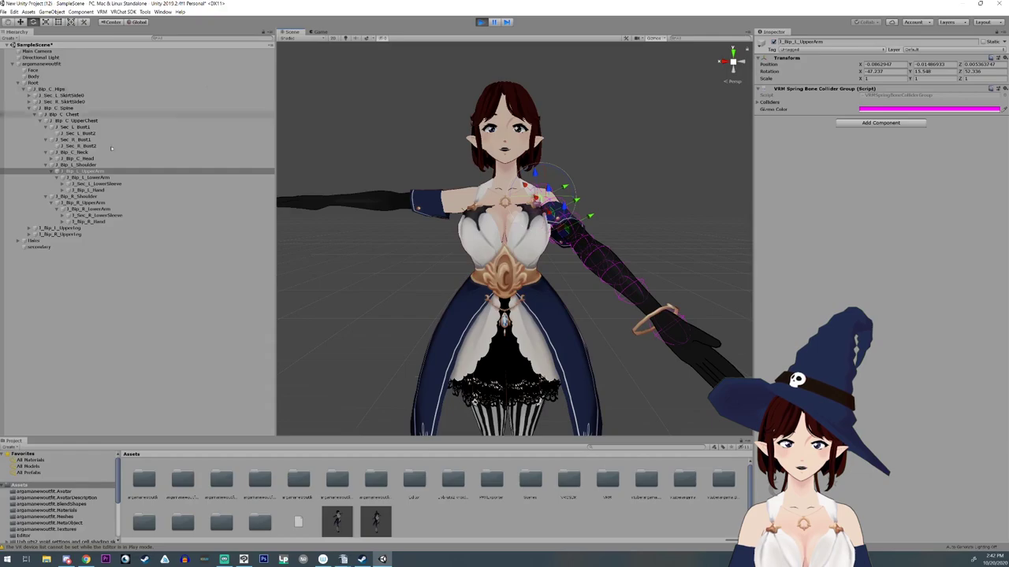
# - Raise the Bust spring bone's Hit Radius on the secondary object to about 0.072 while in Play mode
pyautogui.click(40, 247)
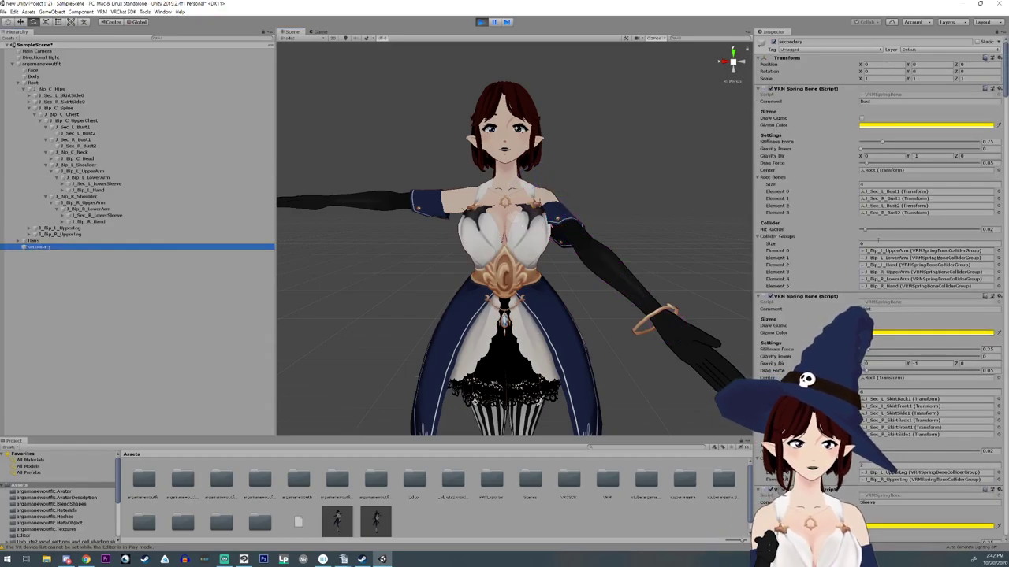
pyautogui.click(862, 230)
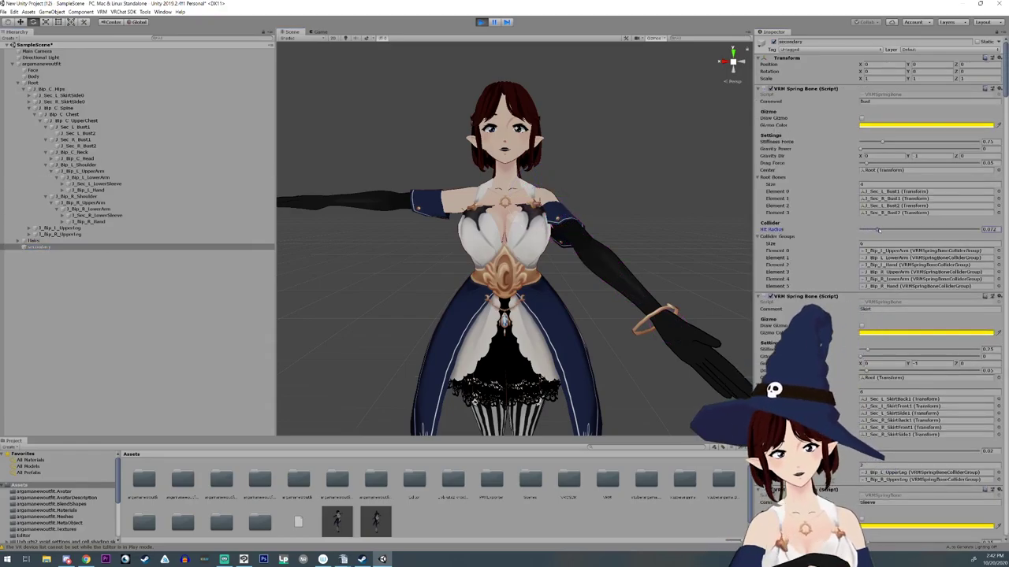
pyautogui.click(557, 228)
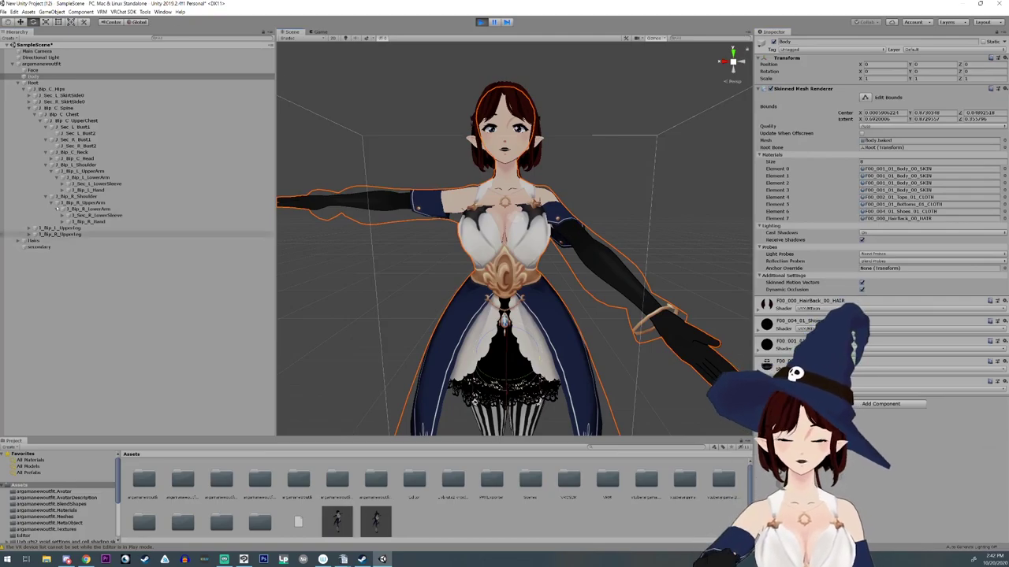
# - Rotate J_Bip_L_UpperArm further down beside the chest, then raise it to horizontal to test the bust collision
pyautogui.click(86, 171)
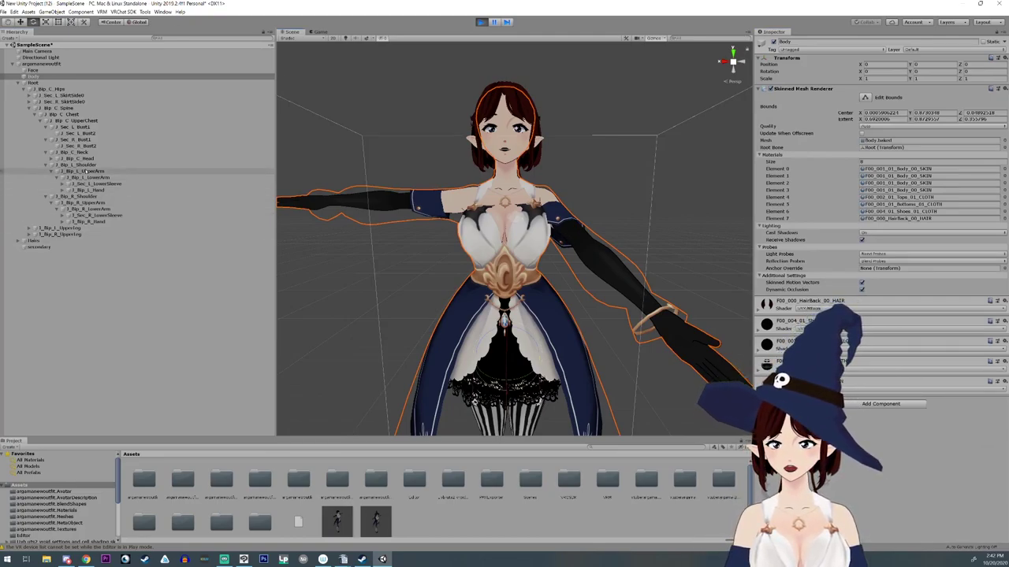
pyautogui.moveTo(561, 170); pyautogui.dragTo(548, 192)
pyautogui.hotkey('ctrl', 'z')
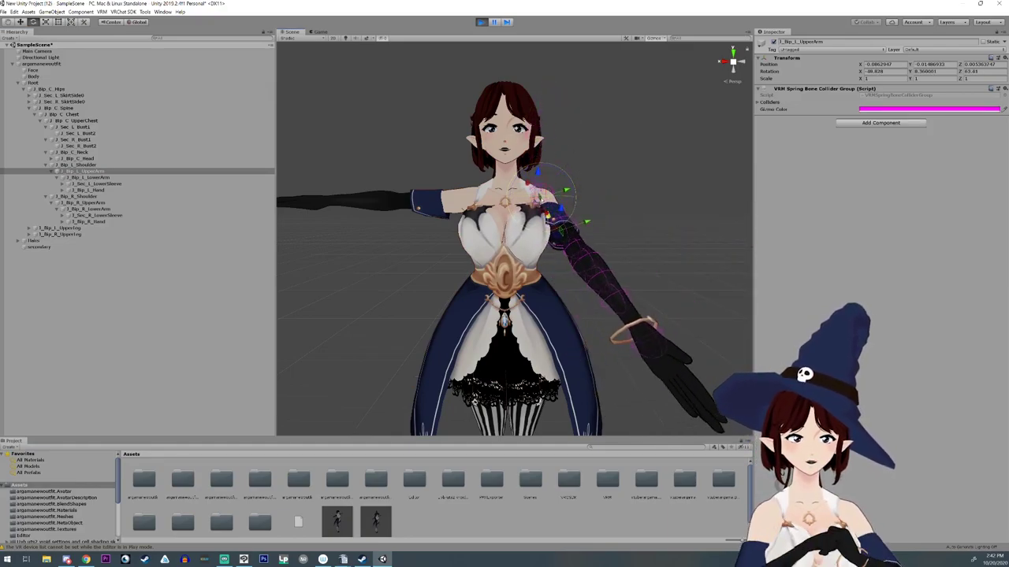
pyautogui.moveTo(544, 171); pyautogui.dragTo(610, 194)
pyautogui.click(646, 200)
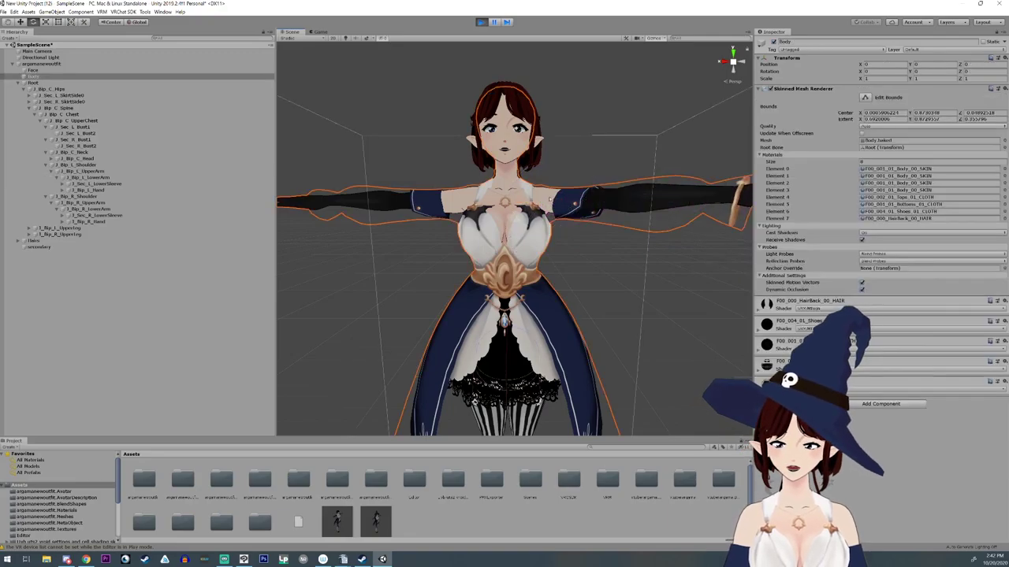
# - Bend J_Bip_L_LowerArm inward and slightly down across the chest to test the forearm and hand colliders
pyautogui.click(92, 178)
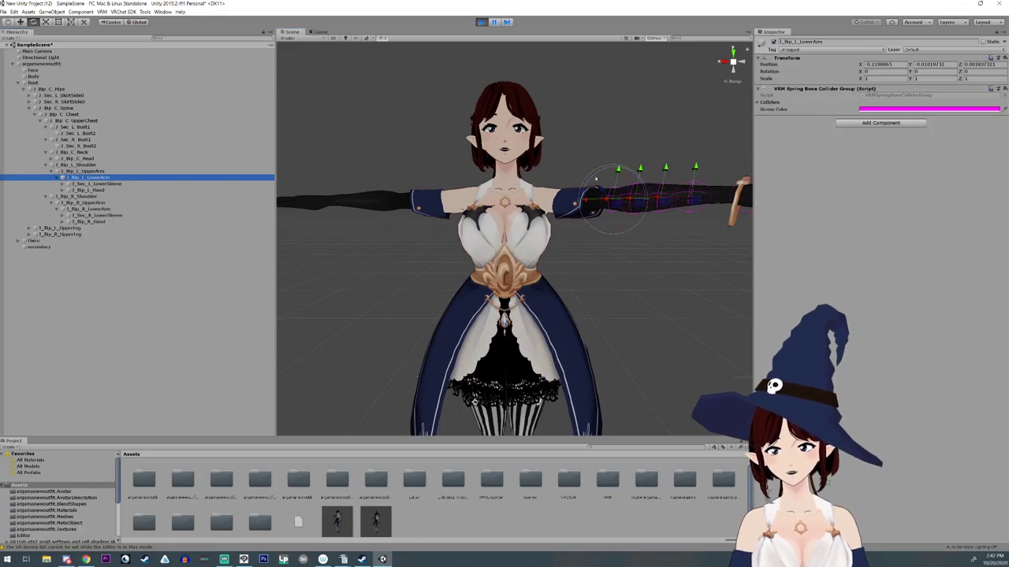
pyautogui.moveTo(593, 201); pyautogui.dragTo(544, 200)
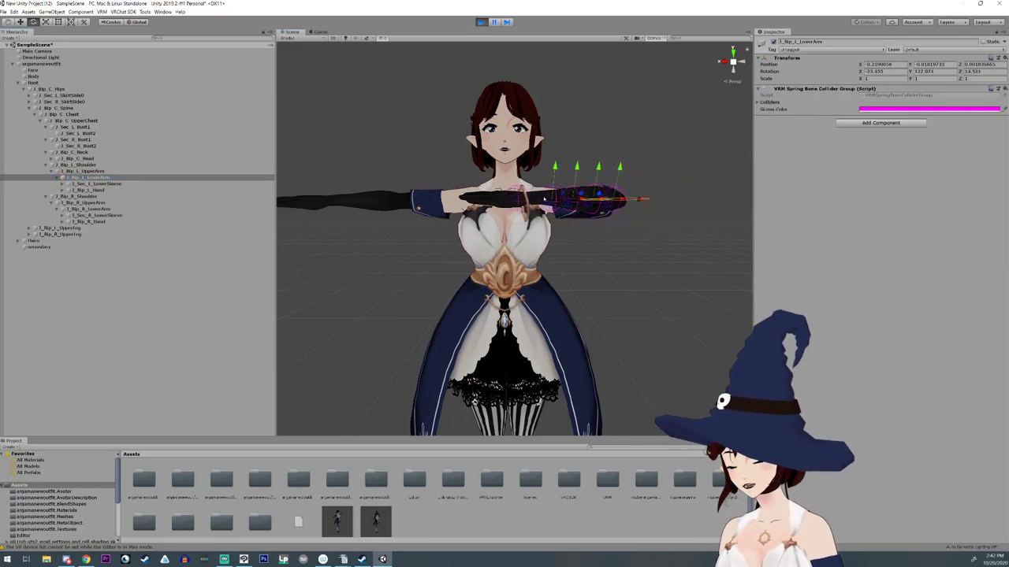
pyautogui.moveTo(616, 164)
pyautogui.mouseDown()
pyautogui.moveTo(598, 157)
pyautogui.moveTo(648, 195)
pyautogui.moveTo(599, 158)
pyautogui.moveTo(622, 171)
pyautogui.mouseUp()
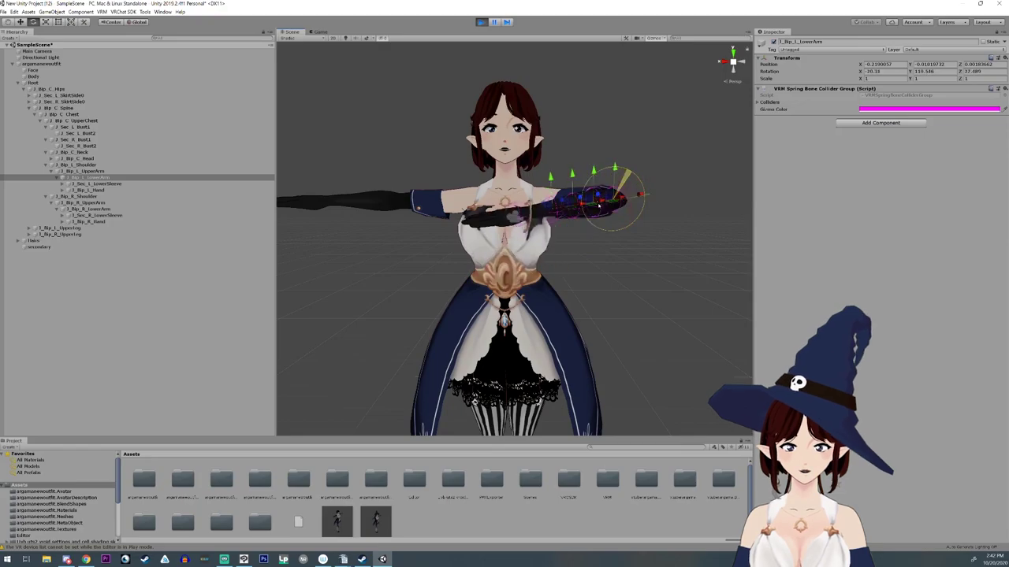
# - Exit Play mode and set the Bust spring bone's Hit Radius on the secondary object to 0.062
pyautogui.click(32, 246)
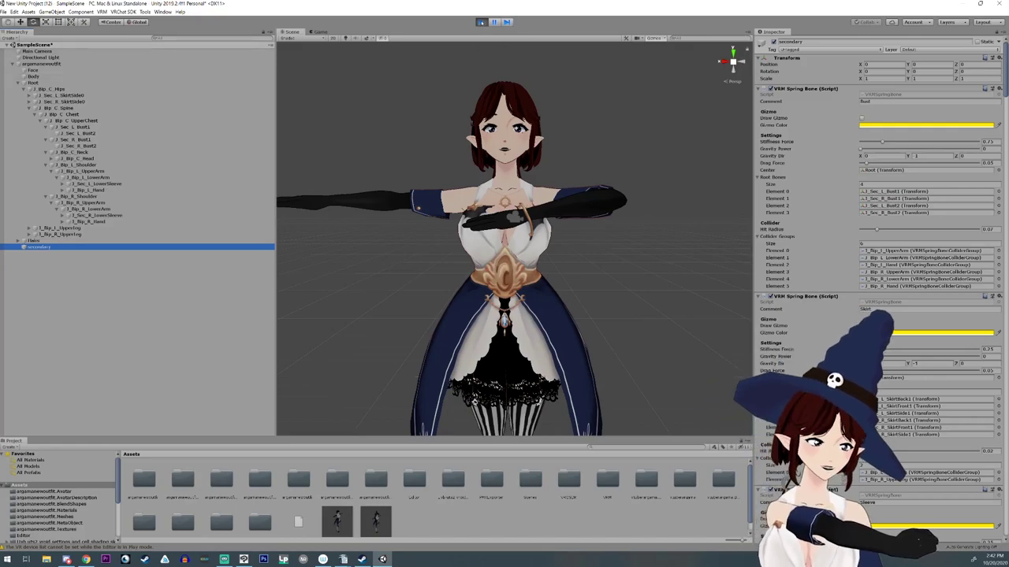
pyautogui.click(480, 22)
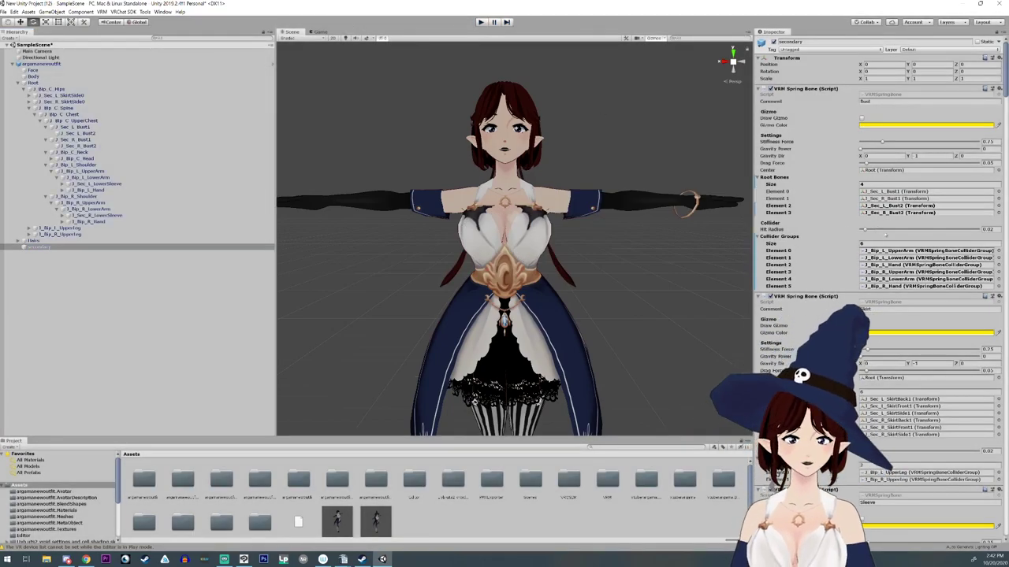
pyautogui.moveTo(868, 230); pyautogui.dragTo(874, 231)
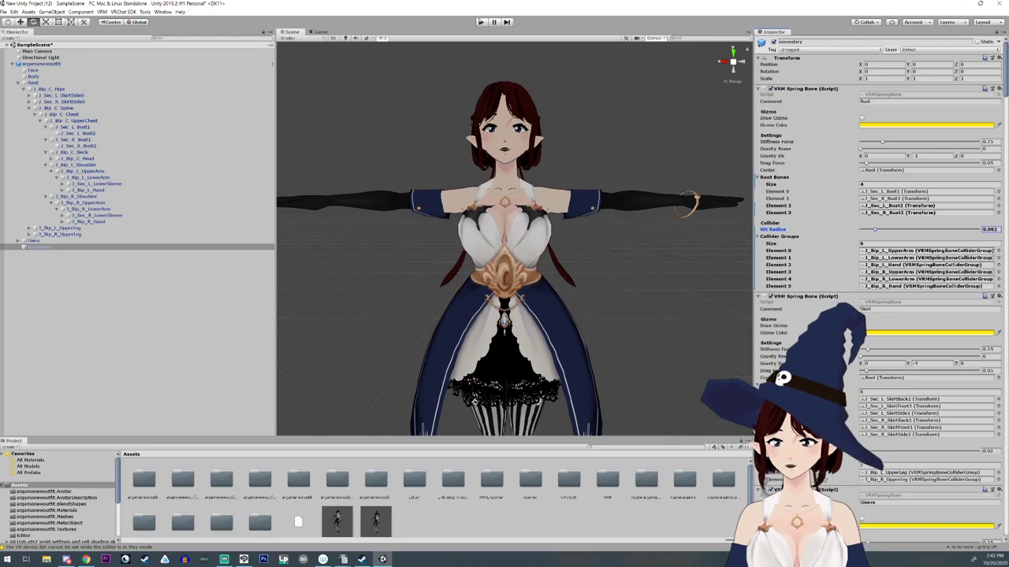
# - Enter Play mode and rotate J_Bip_C_Hips to test how the bust moves with the body
pyautogui.click(481, 21)
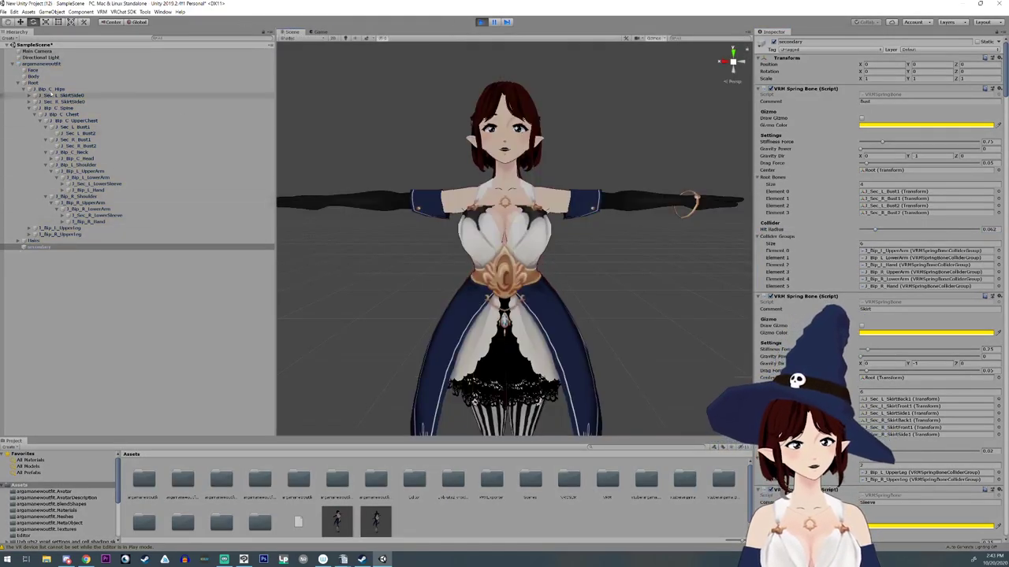
pyautogui.click(53, 89)
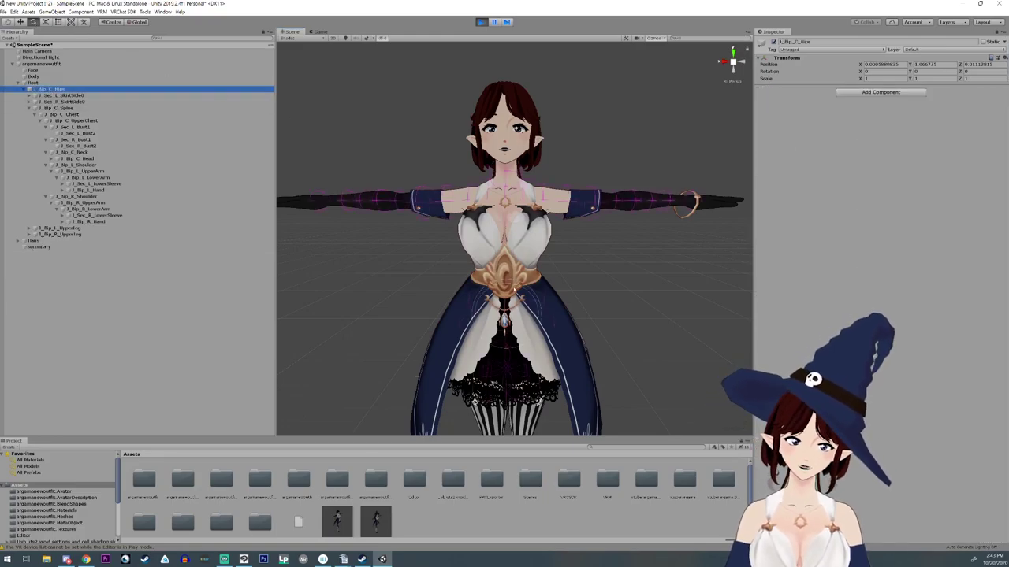
pyautogui.moveTo(506, 297)
pyautogui.mouseDown()
pyautogui.moveTo(507, 346)
pyautogui.moveTo(506, 272)
pyautogui.moveTo(506, 305)
pyautogui.mouseUp()
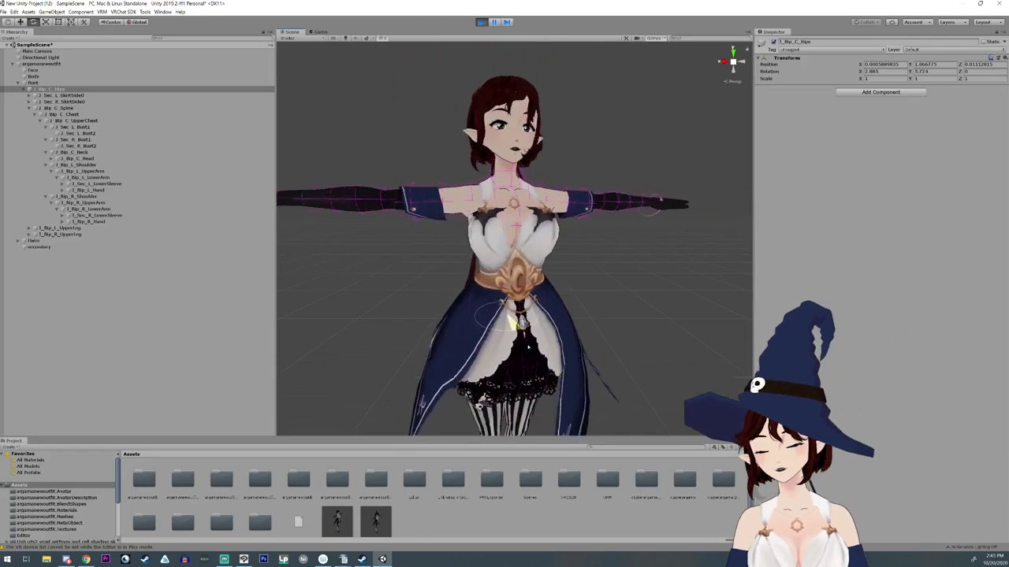
# - Raise the Bust spring bone's Stiffness Force to about 2.83 in Play mode and rotate J_Bip_C_Hips to test it
pyautogui.click(39, 248)
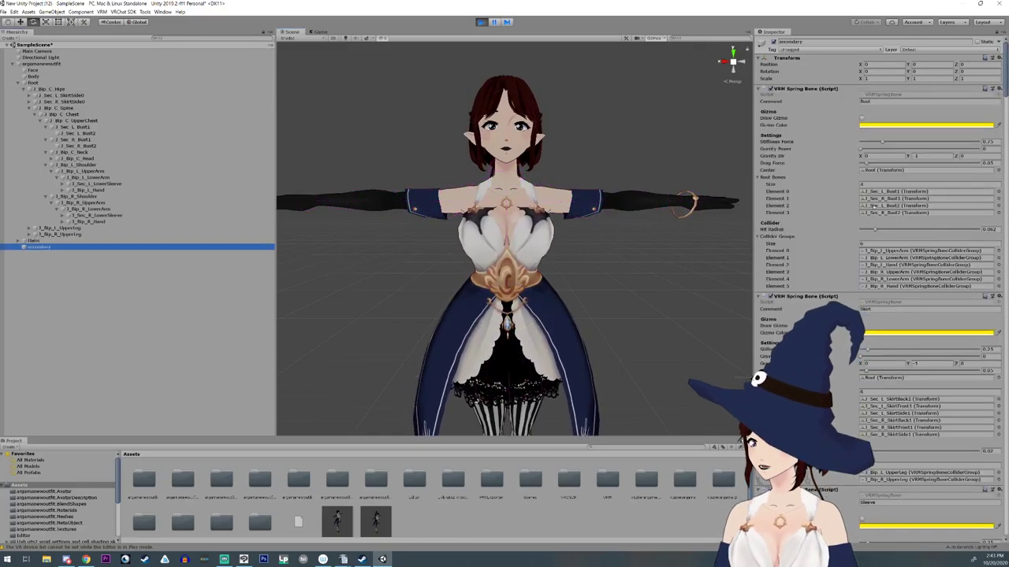
pyautogui.moveTo(883, 142); pyautogui.dragTo(943, 142)
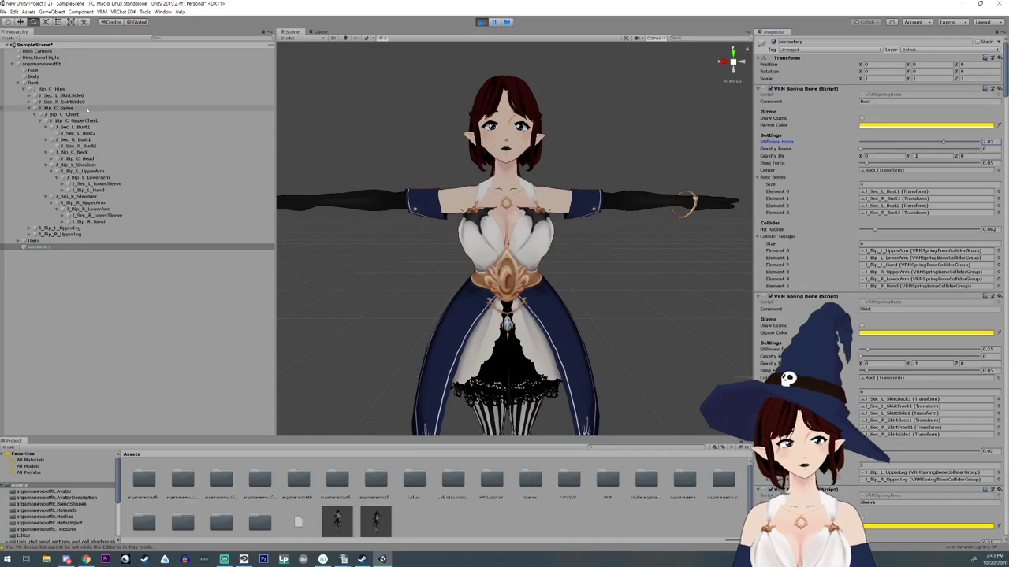
pyautogui.click(66, 90)
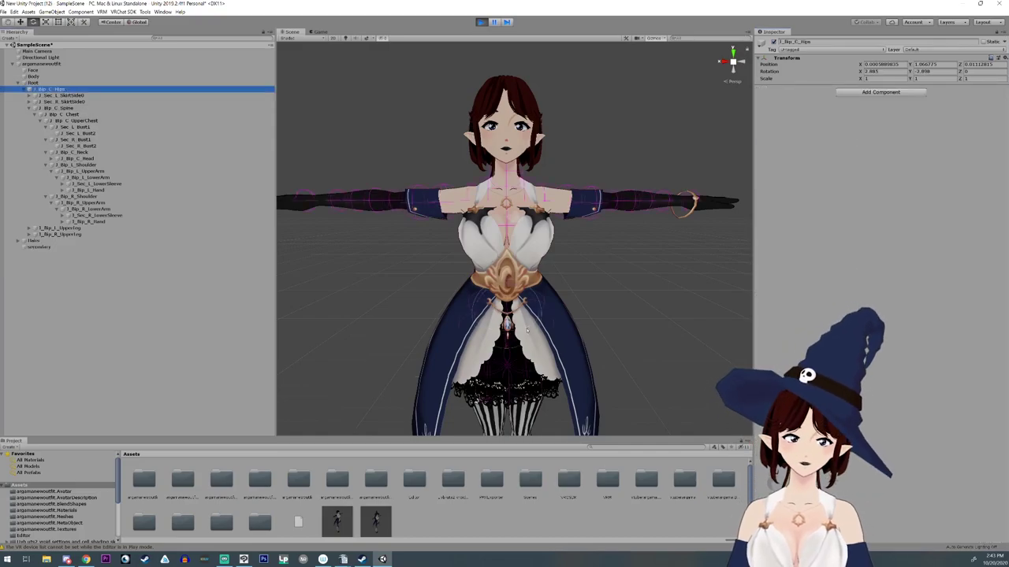
pyautogui.moveTo(524, 327)
pyautogui.mouseDown()
pyautogui.moveTo(540, 319)
pyautogui.moveTo(513, 330)
pyautogui.moveTo(549, 314)
pyautogui.moveTo(513, 334)
pyautogui.moveTo(523, 342)
pyautogui.moveTo(510, 309)
pyautogui.moveTo(516, 325)
pyautogui.mouseUp()
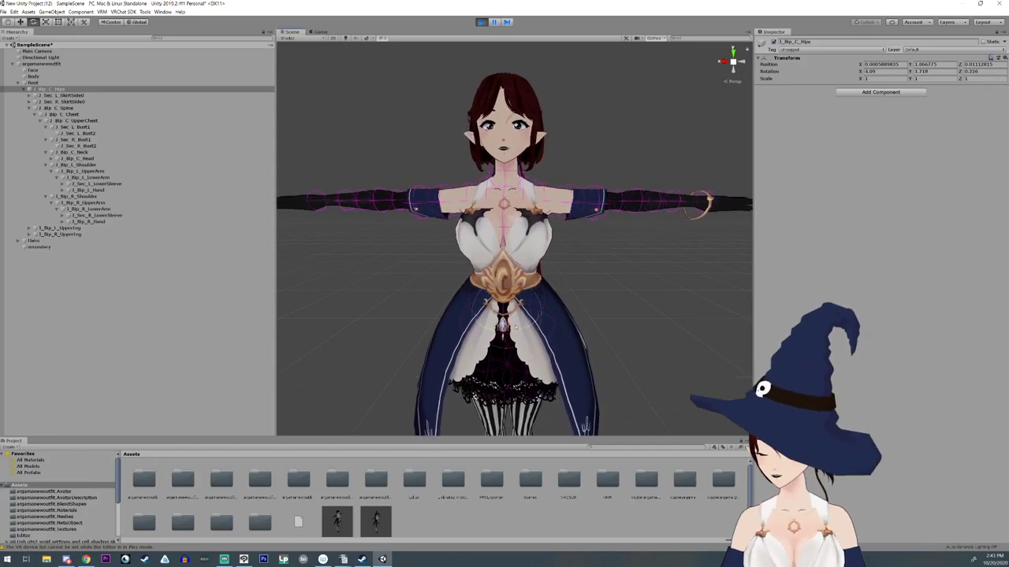
# - Swing J_Bip_C_Hips further around to check the spring bone motion, reselect the secondary object and exit Play mode
pyautogui.click(39, 247)
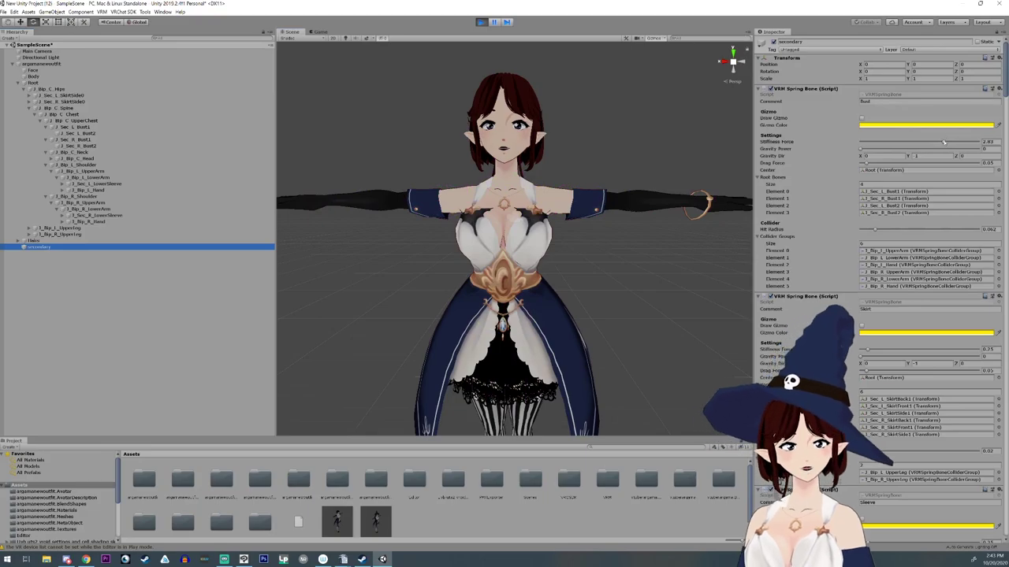
pyautogui.moveTo(512, 352)
pyautogui.mouseDown()
pyautogui.moveTo(566, 345)
pyautogui.moveTo(465, 355)
pyautogui.moveTo(509, 353)
pyautogui.mouseUp()
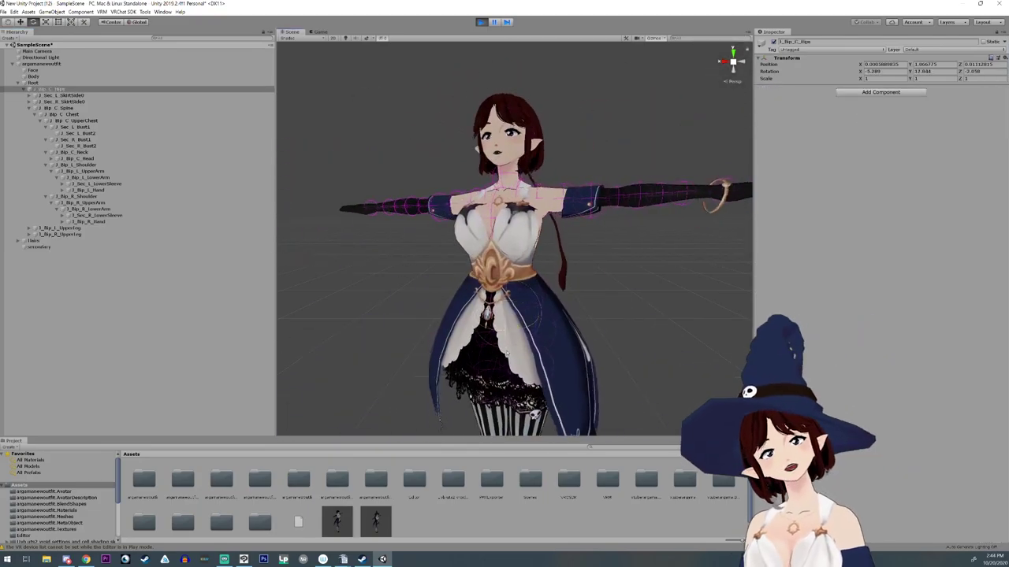
pyautogui.moveTo(509, 353); pyautogui.dragTo(472, 324, button='middle')
pyautogui.click(41, 247)
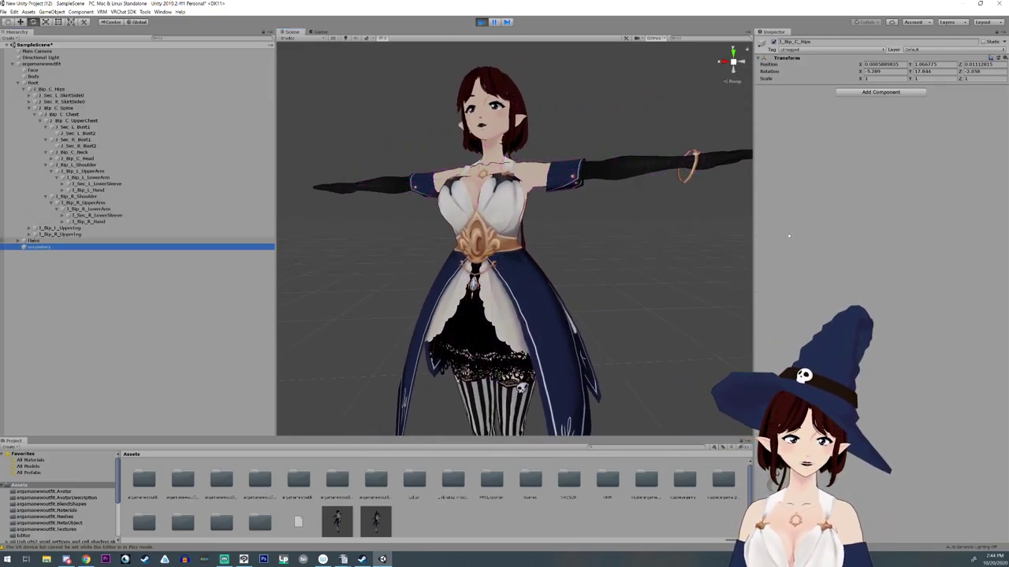
pyautogui.click(480, 23)
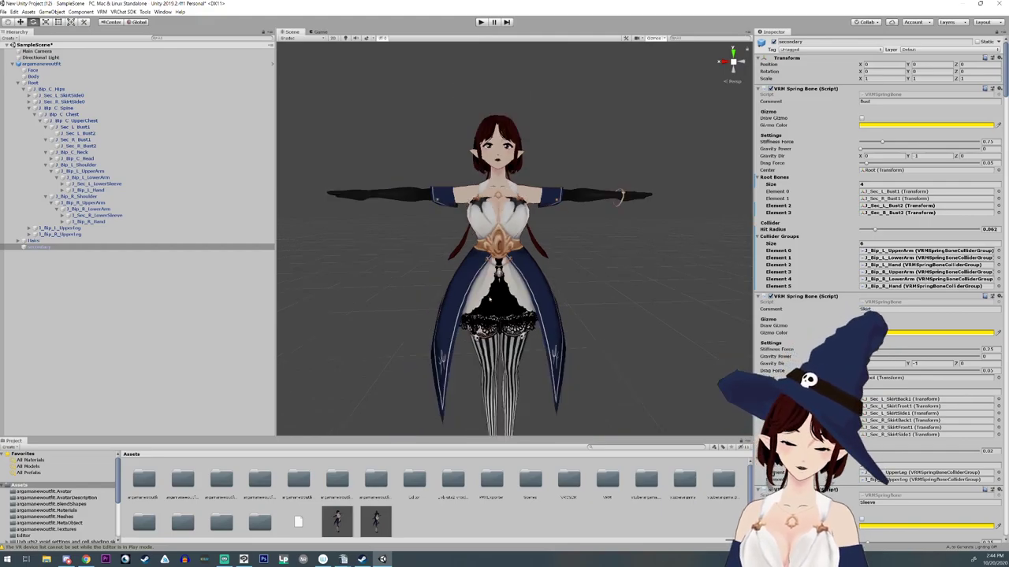
pyautogui.keyDown('alt'); pyautogui.moveTo(509, 248); pyautogui.dragTo(489, 300); pyautogui.keyUp('alt')
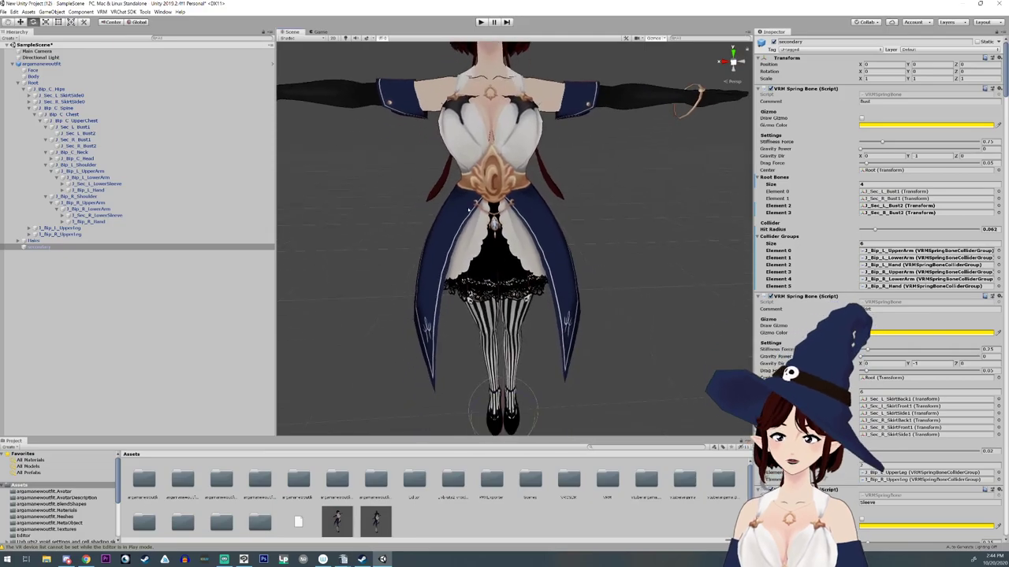
pyautogui.moveTo(471, 91); pyautogui.dragTo(478, 218, button='middle')
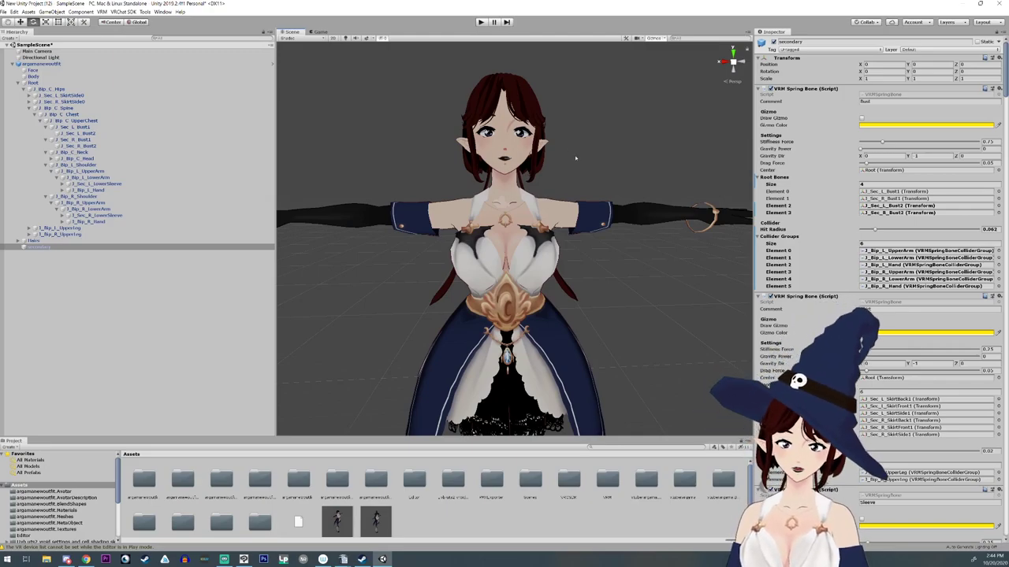
pyautogui.click(80, 11)
pyautogui.moveTo(102, 12)
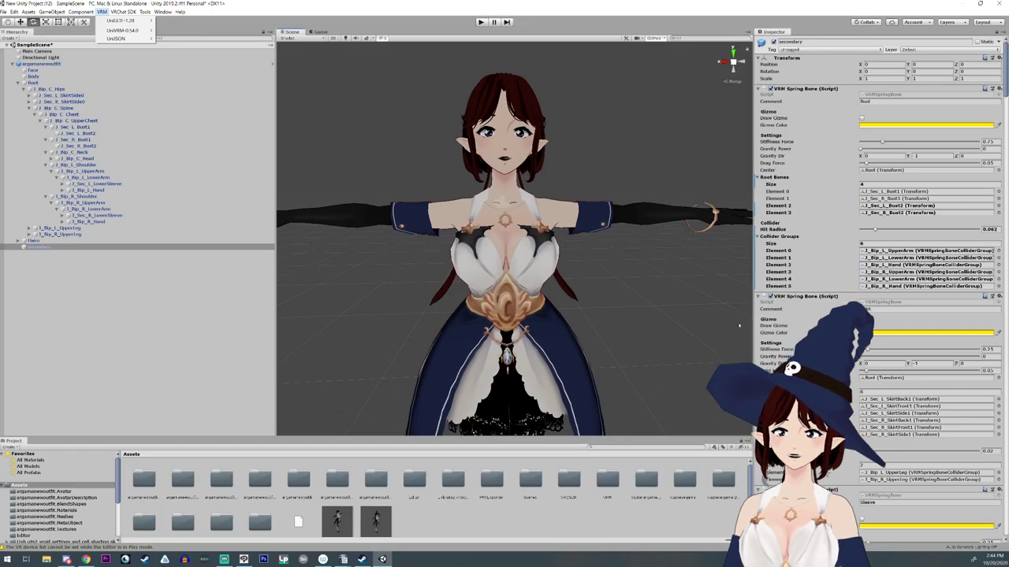
pyautogui.click(483, 293)
pyautogui.scroll(-20, 483, 292)
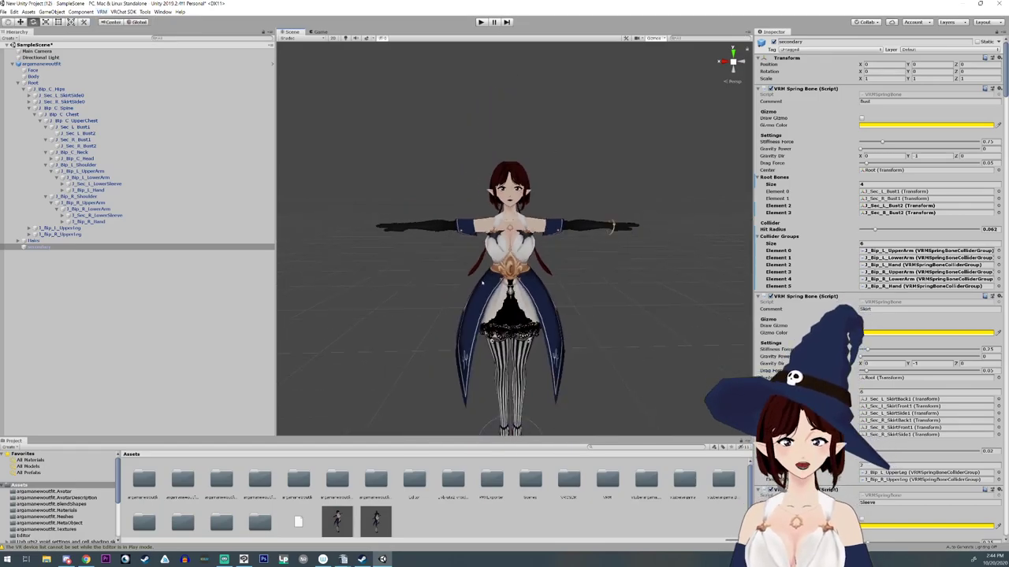
pyautogui.scroll(10, 482, 282)
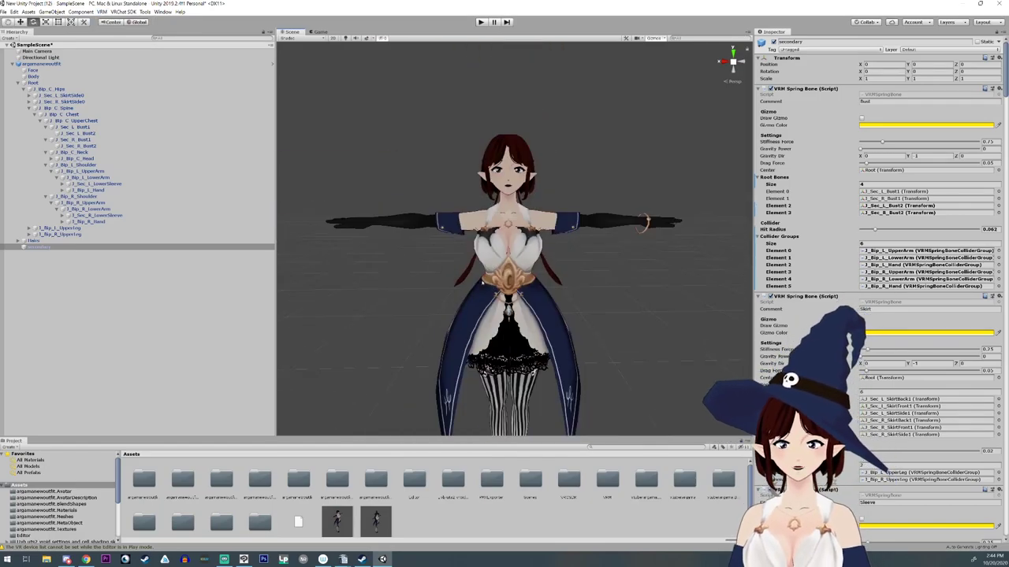
pyautogui.scroll(-6, 482, 282)
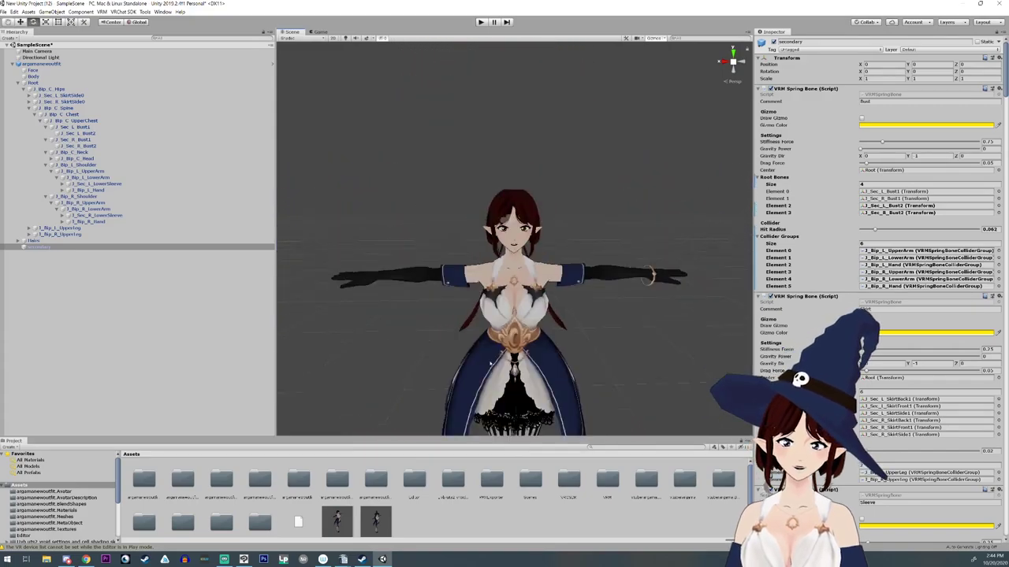